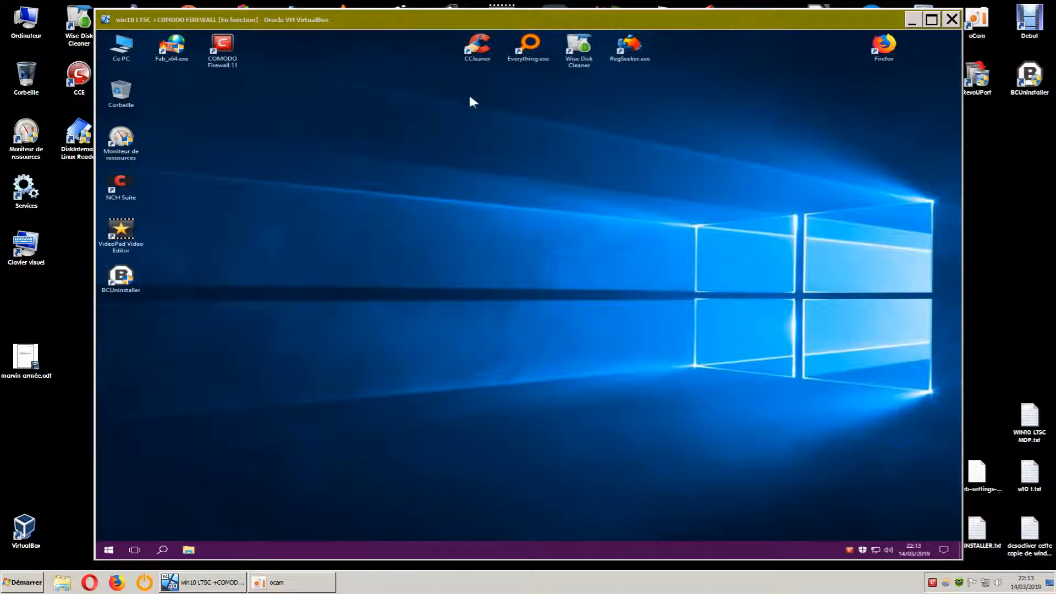
# Launch BCUninstaller from the virtual machine's desktop and apply Français (France) as its language in the welcome wizard.
pyautogui.moveTo(585, 15); pyautogui.dragTo(612, 16)
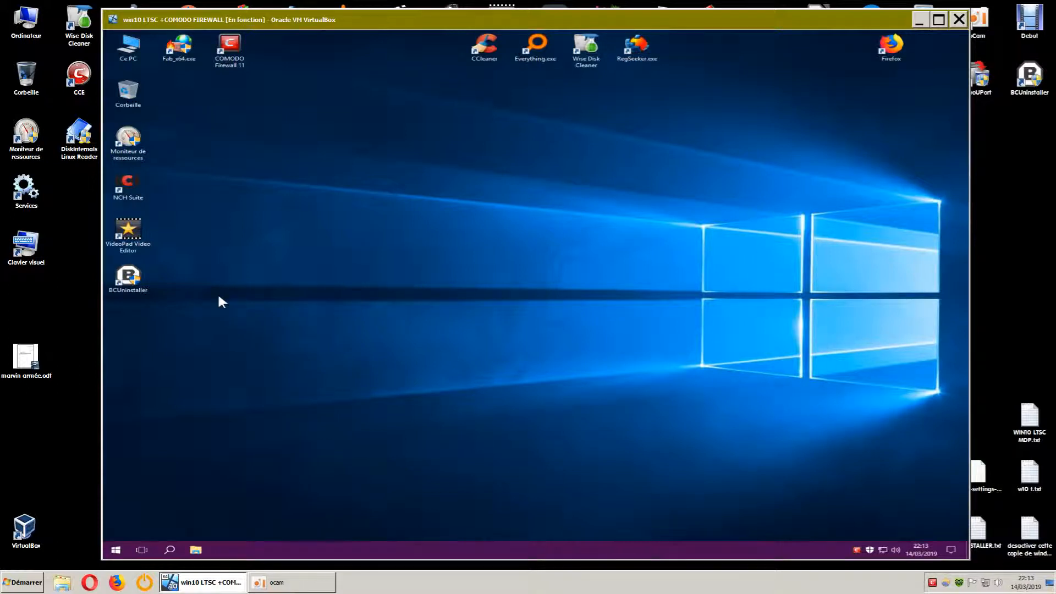
pyautogui.doubleClick(134, 281)
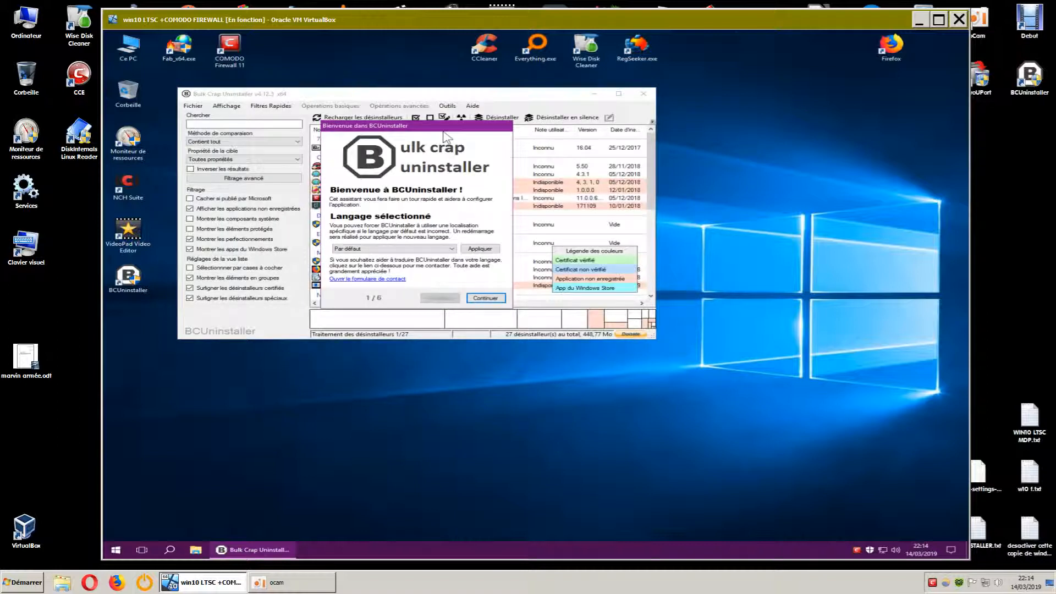
pyautogui.moveTo(448, 127); pyautogui.dragTo(735, 223)
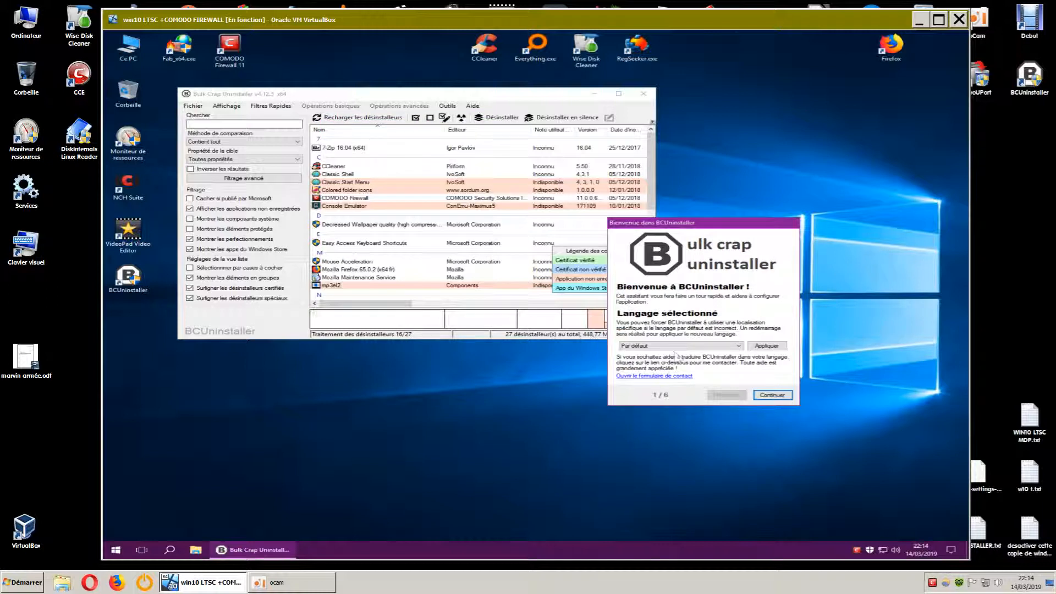
pyautogui.click(739, 346)
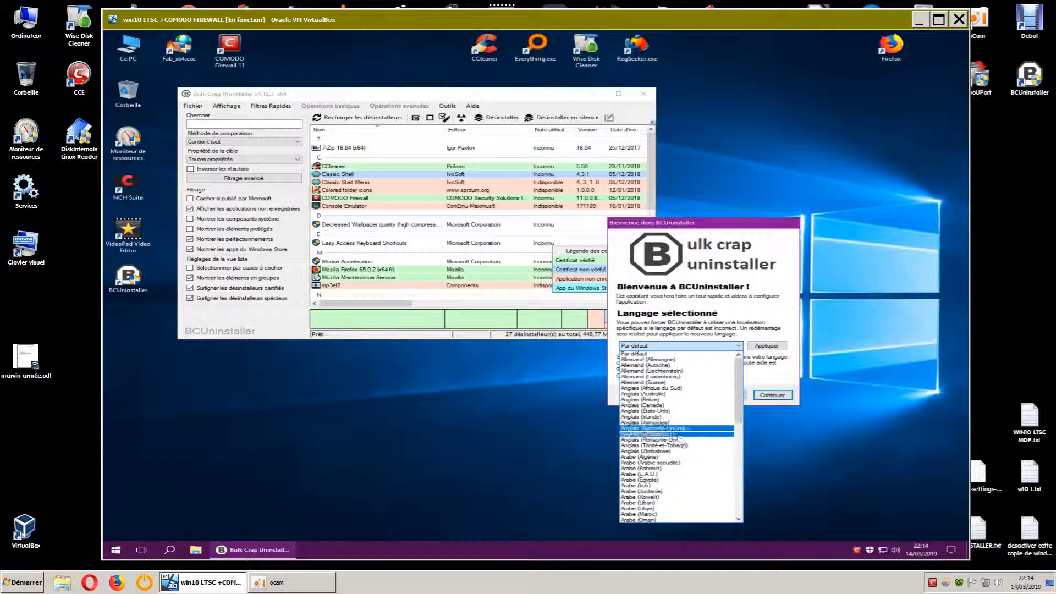
pyautogui.scroll(-4, 707, 423)
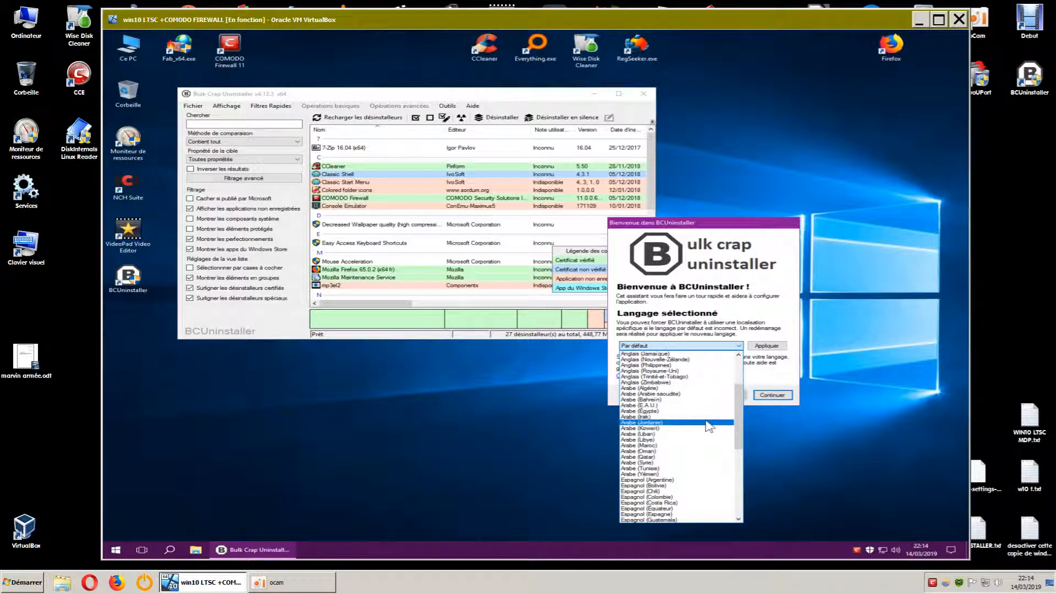
pyautogui.scroll(-5, 708, 426)
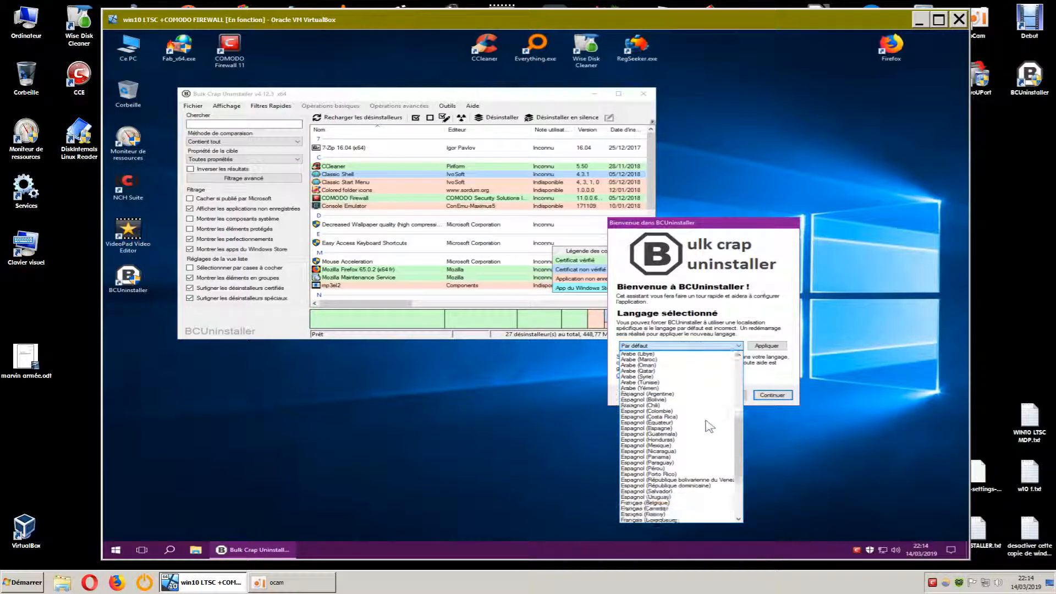
pyautogui.click(657, 514)
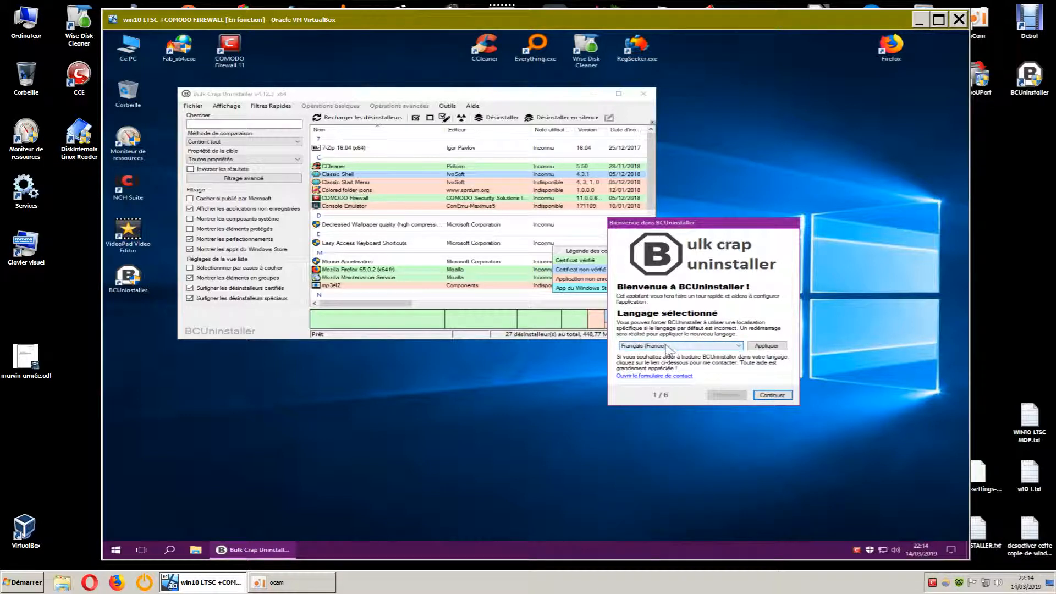
pyautogui.click(767, 346)
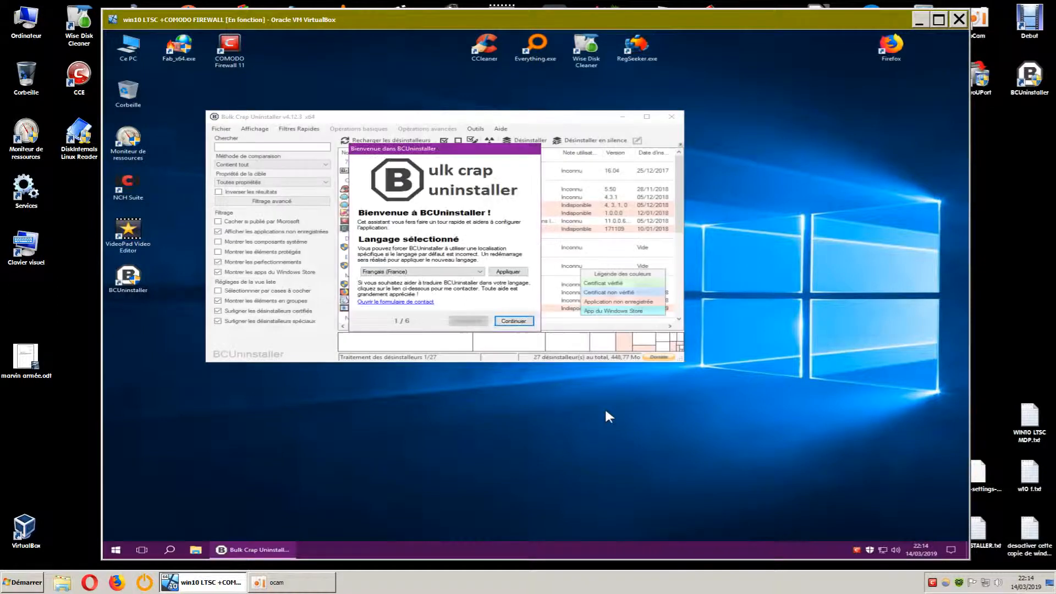
# Advance the welcome wizard to the network access page, keeping the default list view, advanced user and corrupted uninstaller settings.
pyautogui.click(510, 322)
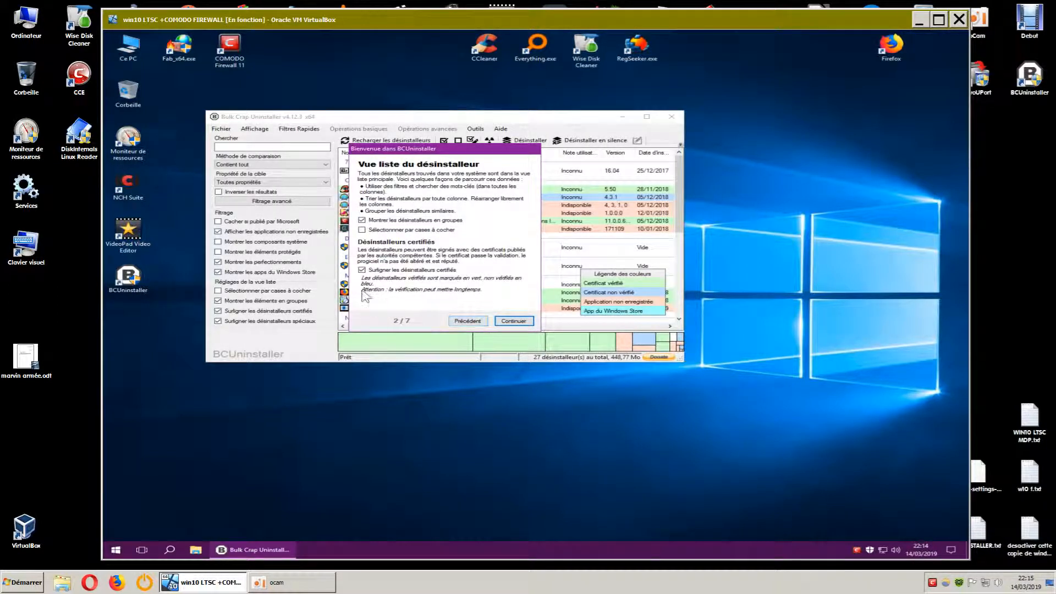
pyautogui.moveTo(483, 154); pyautogui.dragTo(733, 256)
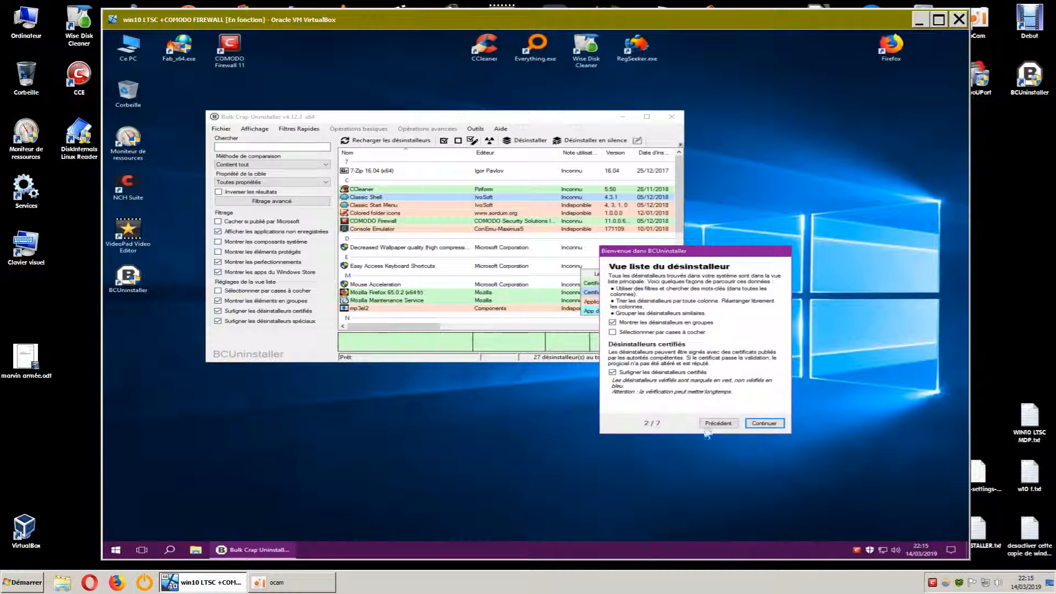
pyautogui.click(763, 423)
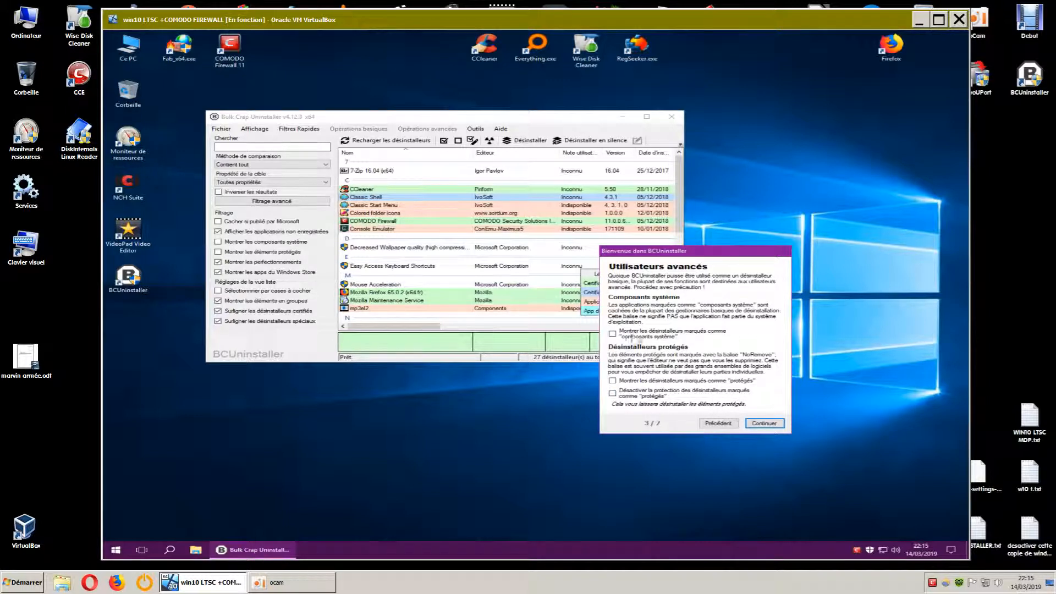
pyautogui.click(755, 428)
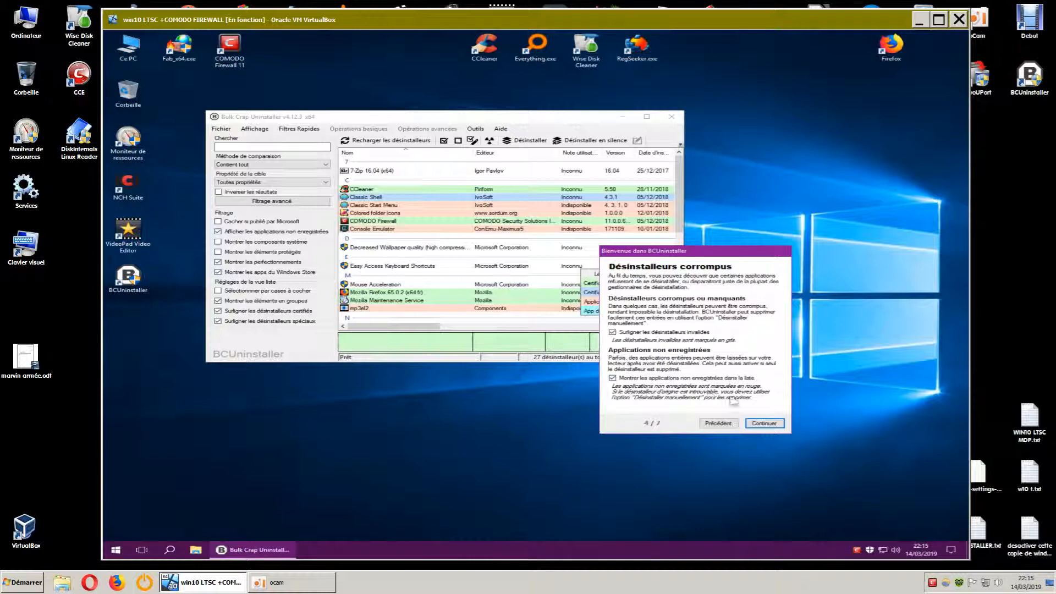
pyautogui.click(766, 425)
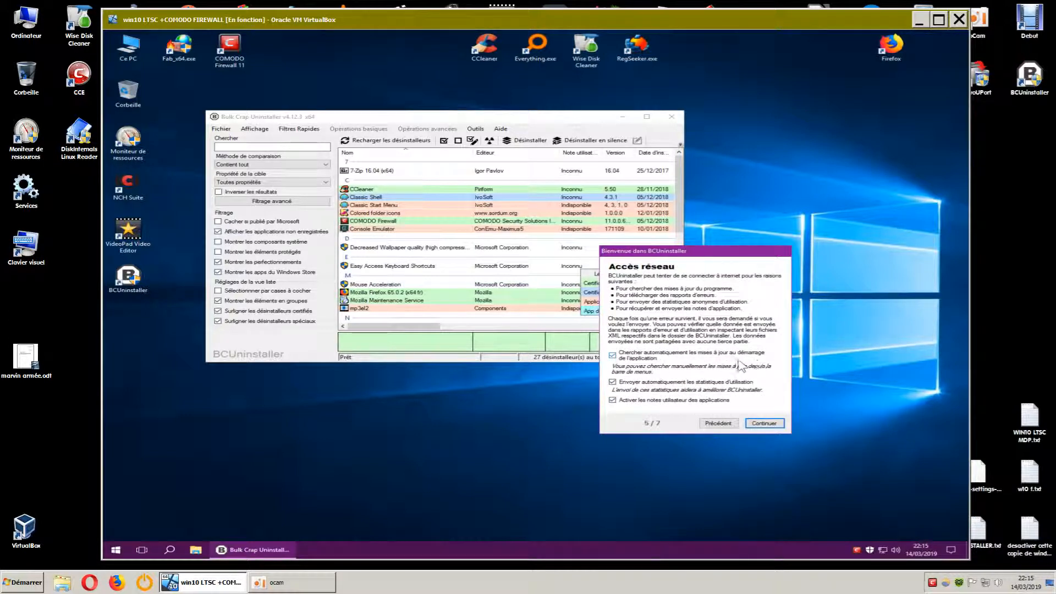
# Disable automatic update checks, usage statistics and user application ratings, and quit the setup wizard.
pyautogui.click(613, 356)
pyautogui.click(613, 381)
pyautogui.click(613, 400)
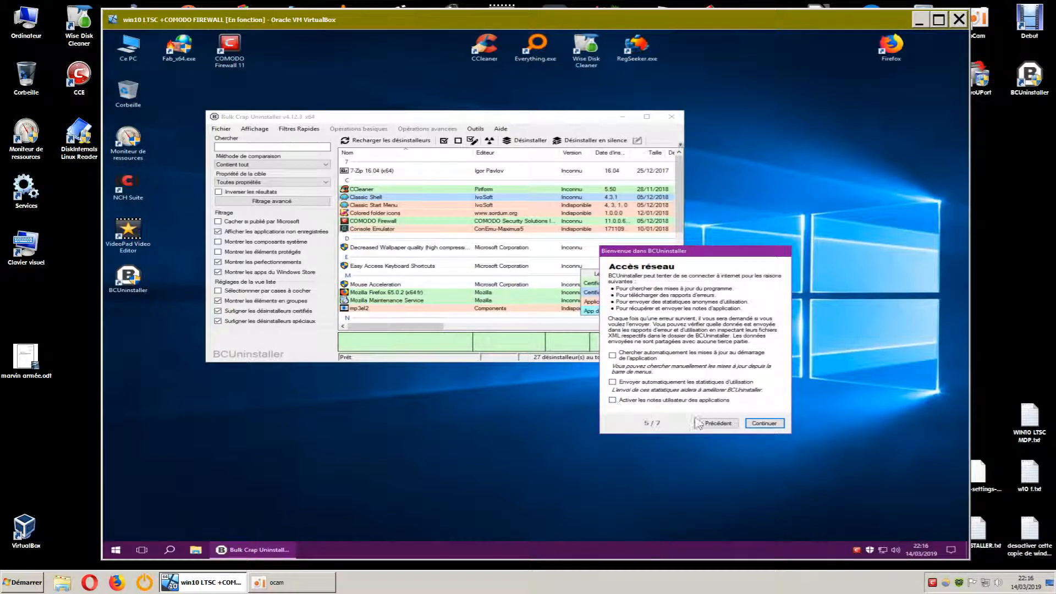
pyautogui.click(764, 423)
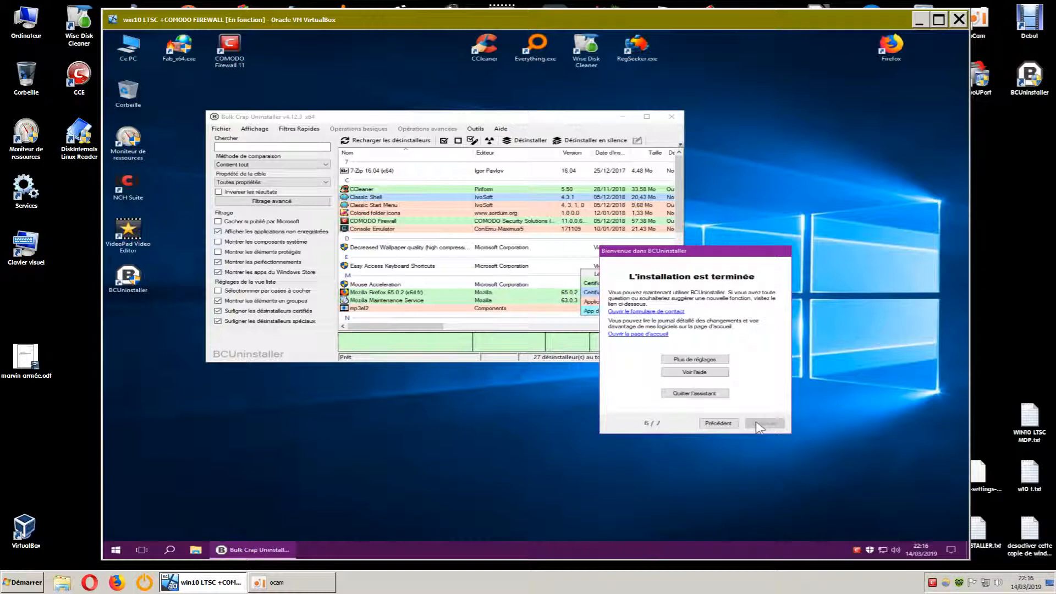
pyautogui.click(694, 394)
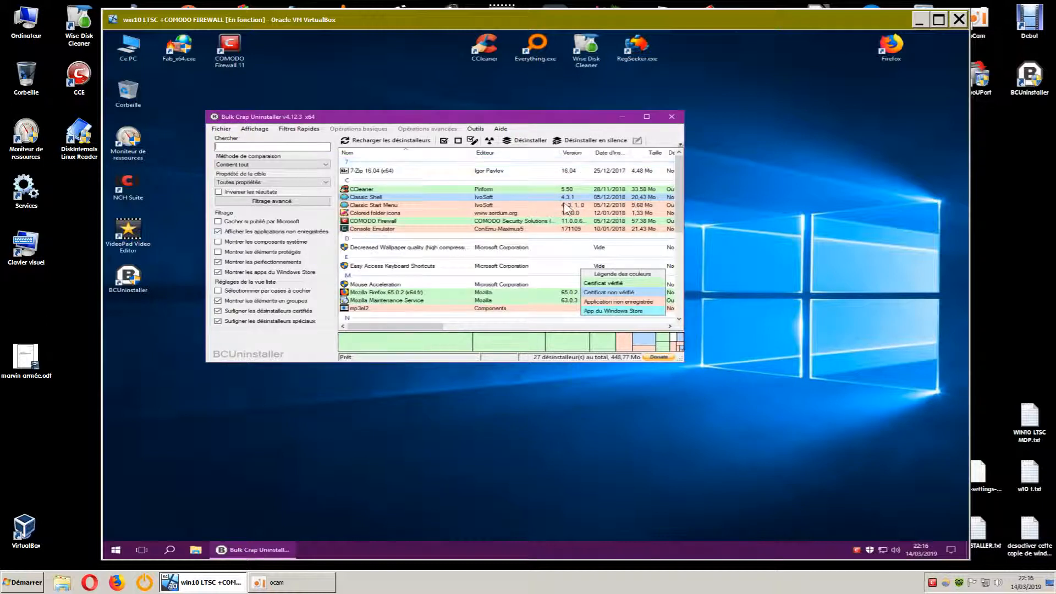
# Enlarge the BCUninstaller window to fit the full application list and include system components in the list.
pyautogui.moveTo(611, 121); pyautogui.dragTo(556, 61)
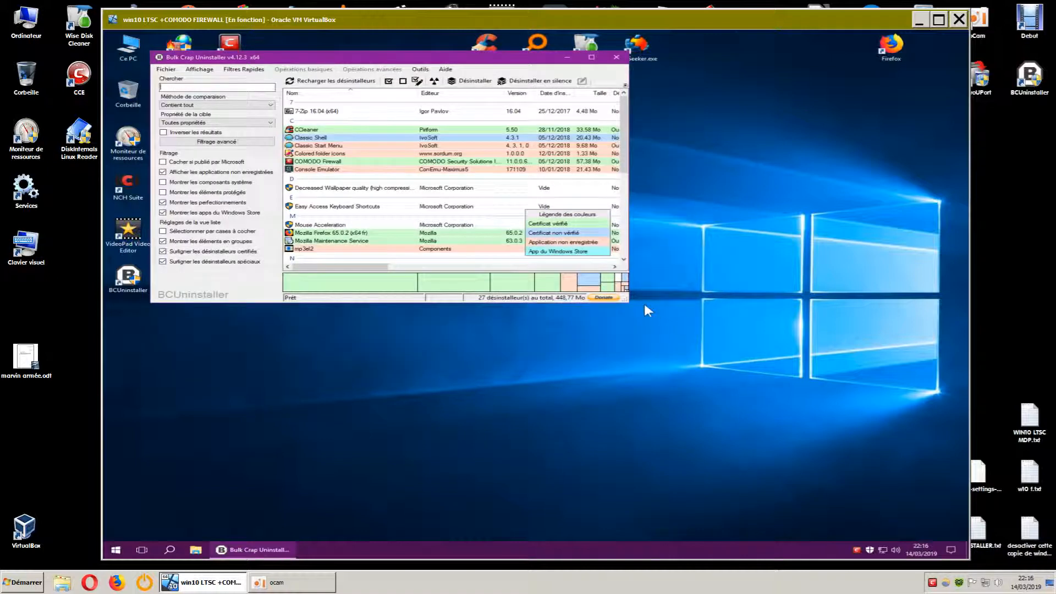
pyautogui.moveTo(633, 306); pyautogui.dragTo(928, 531)
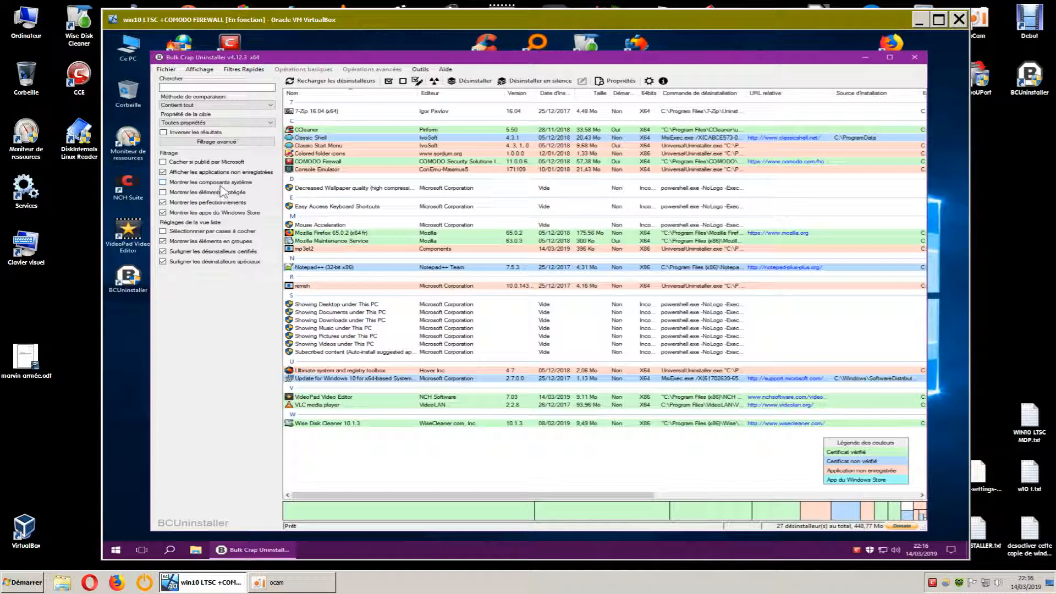
pyautogui.click(162, 182)
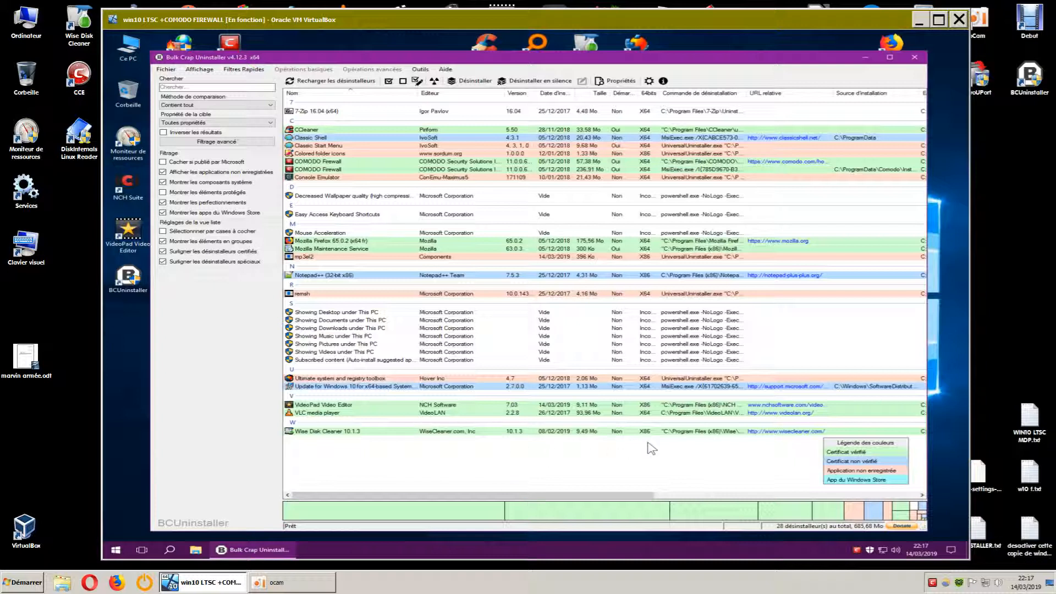
# Start the standard uninstallation of VideoPad Video Editor with the default uninstall settings and no restore point.
pyautogui.click(337, 407)
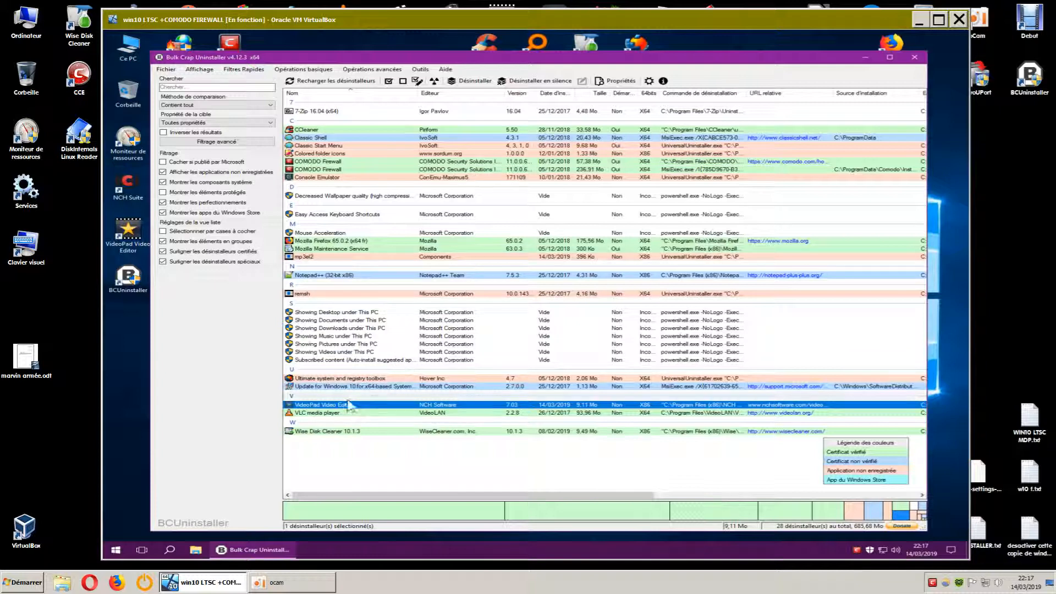
pyautogui.rightClick(341, 408)
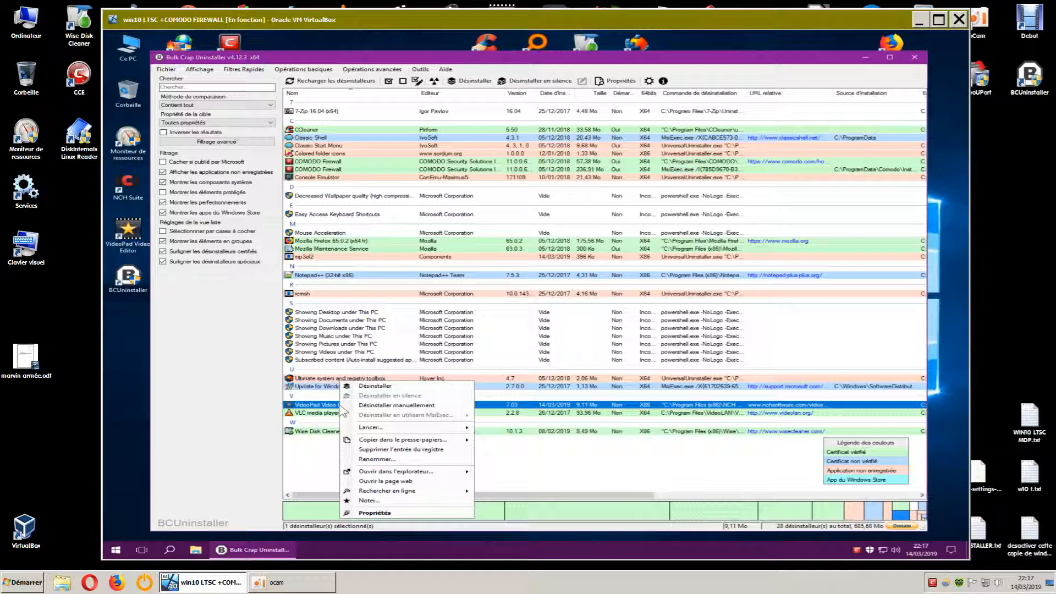
pyautogui.click(375, 386)
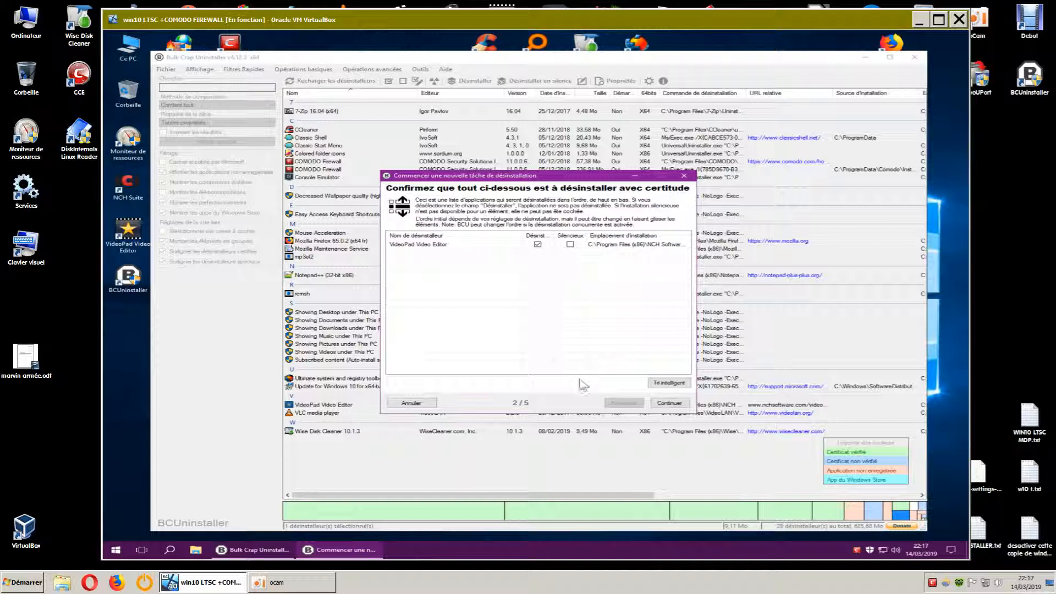
pyautogui.click(667, 403)
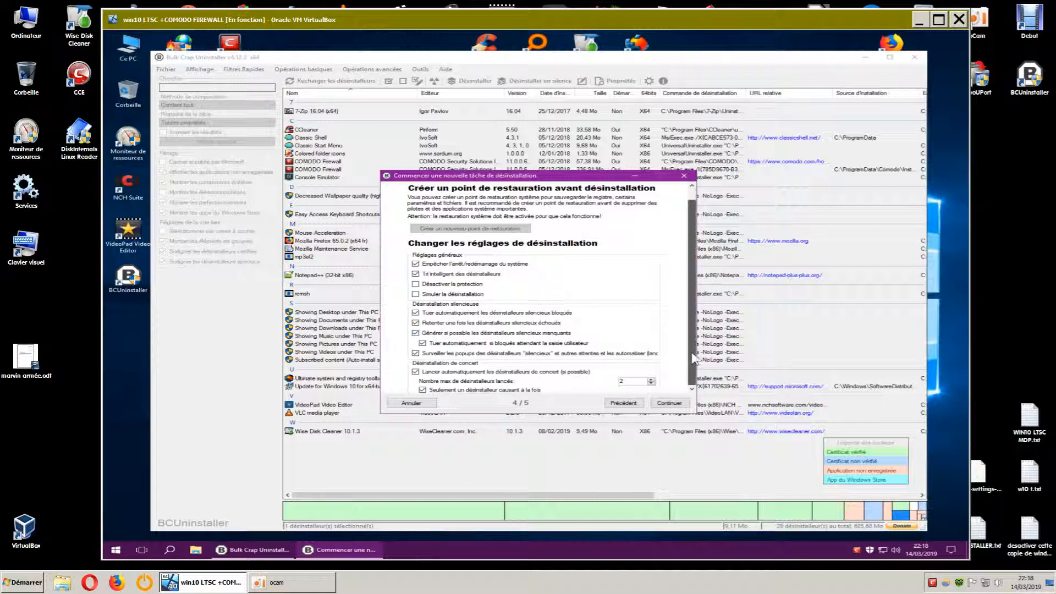
pyautogui.scroll(-1, 692, 366)
pyautogui.click(671, 407)
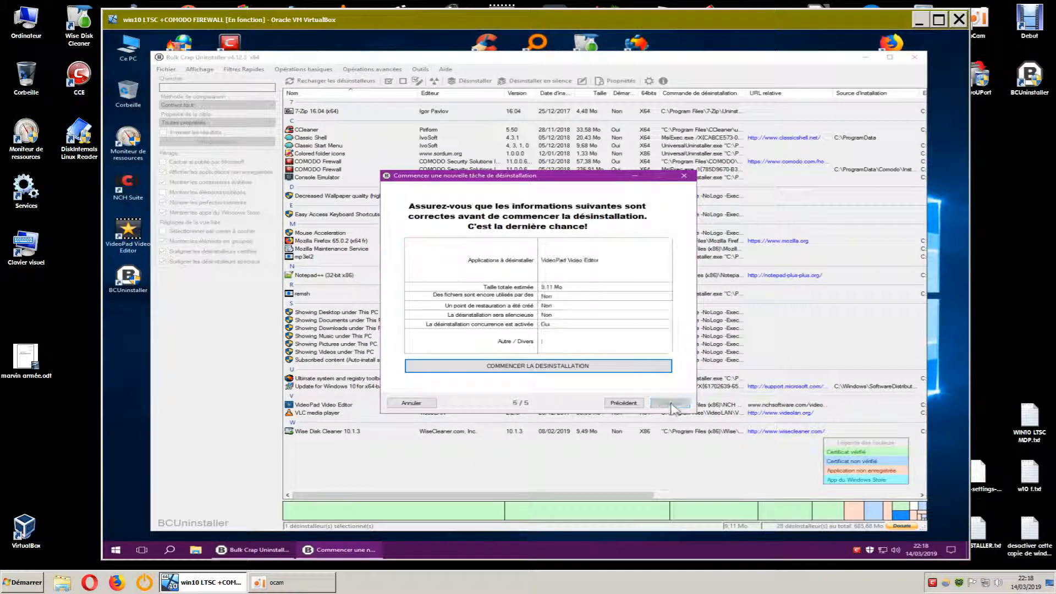
pyautogui.click(570, 366)
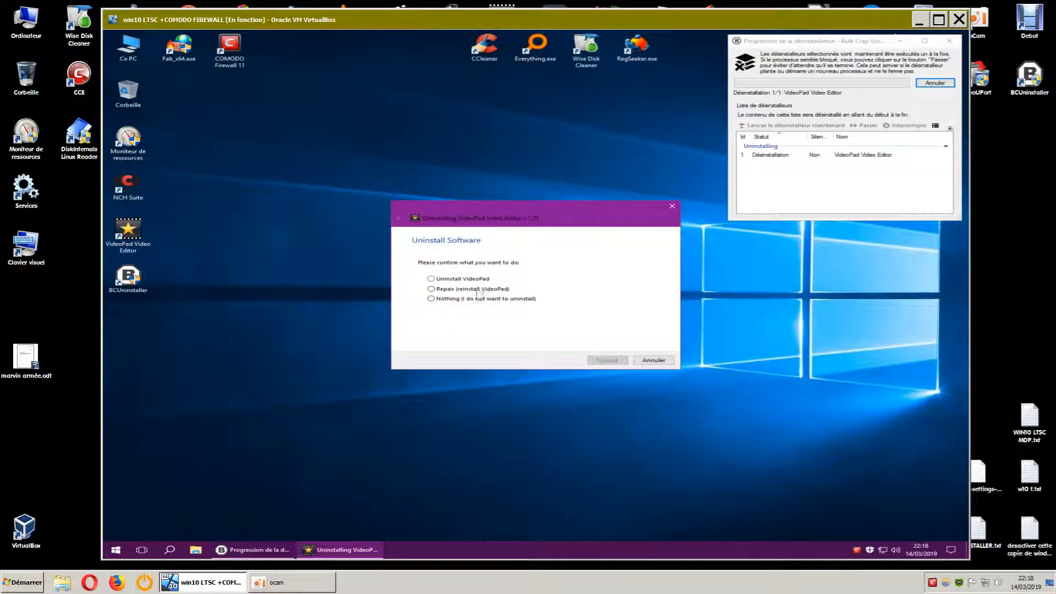
# Choose to uninstall VideoPad and also delete the data files created with it.
pyautogui.click(431, 279)
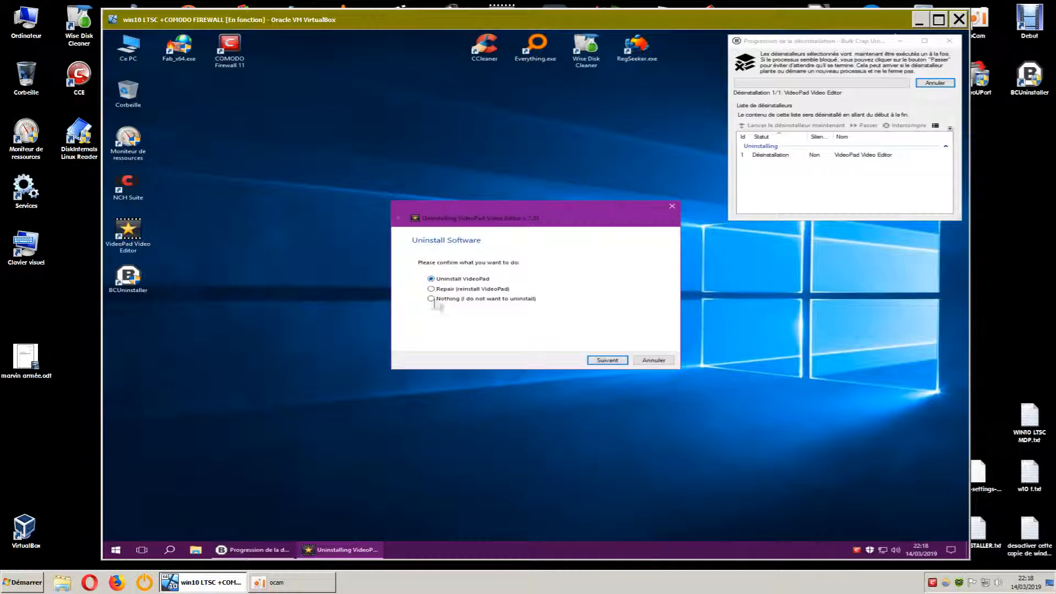
pyautogui.click(603, 362)
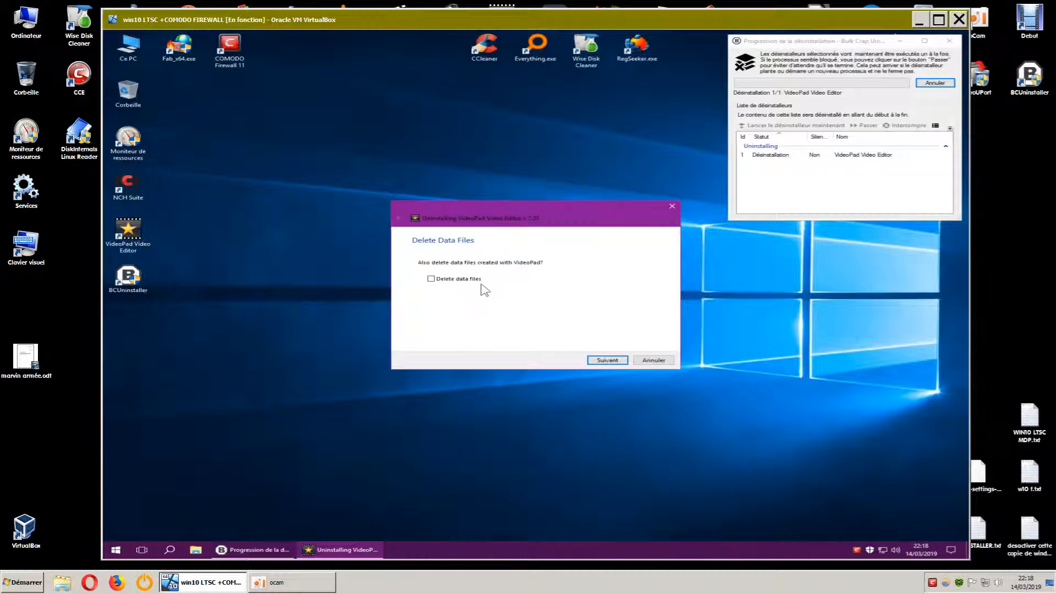
pyautogui.click(433, 281)
pyautogui.moveTo(586, 209); pyautogui.dragTo(523, 175)
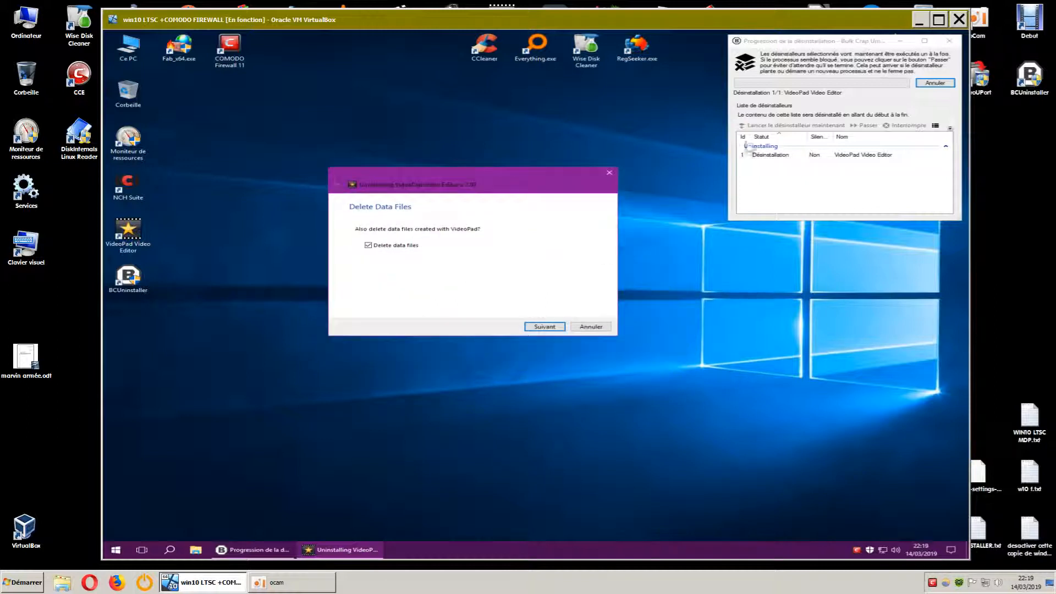
pyautogui.click(544, 327)
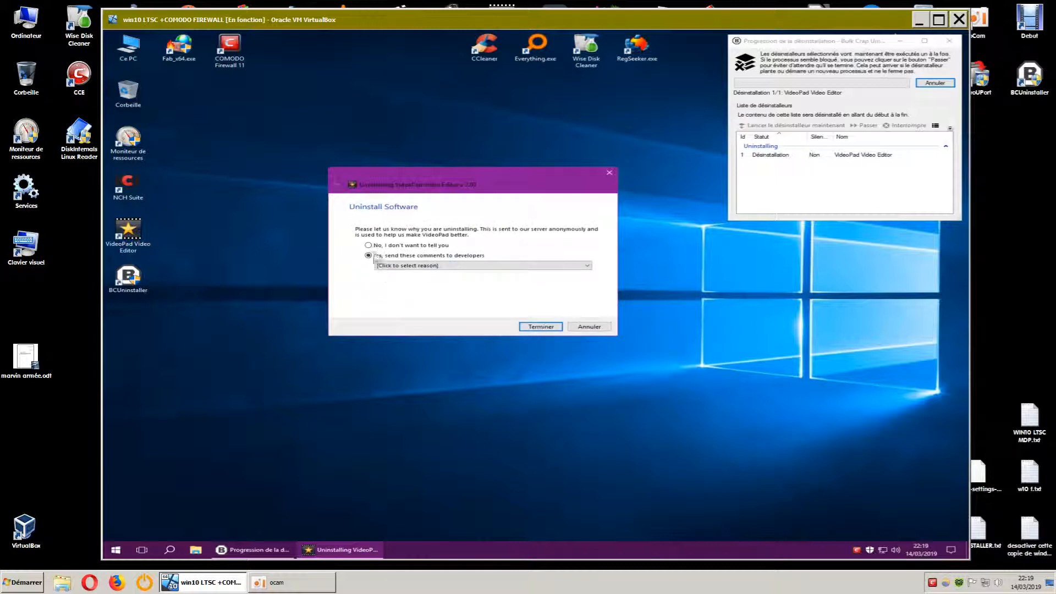
# Finish the VideoPad removal without telling the developers a reason, and close the completion message.
pyautogui.click(369, 245)
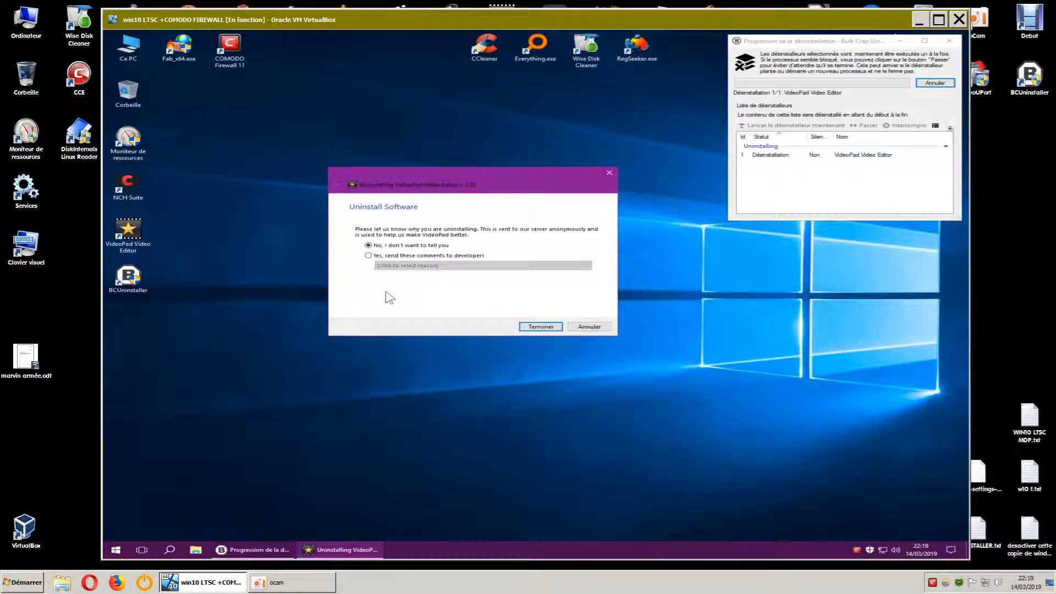
pyautogui.click(541, 327)
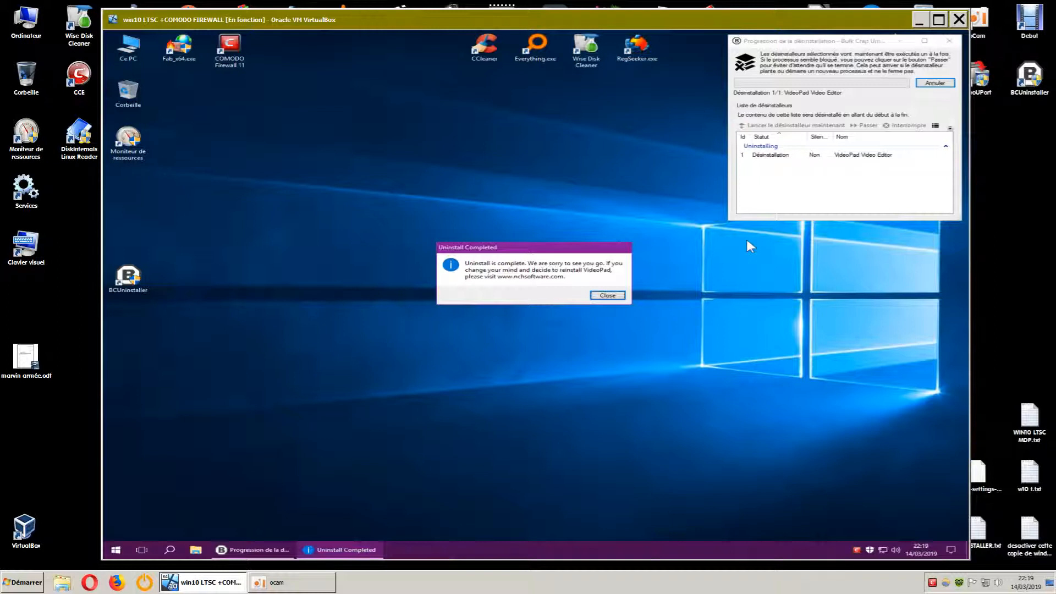
pyautogui.click(607, 296)
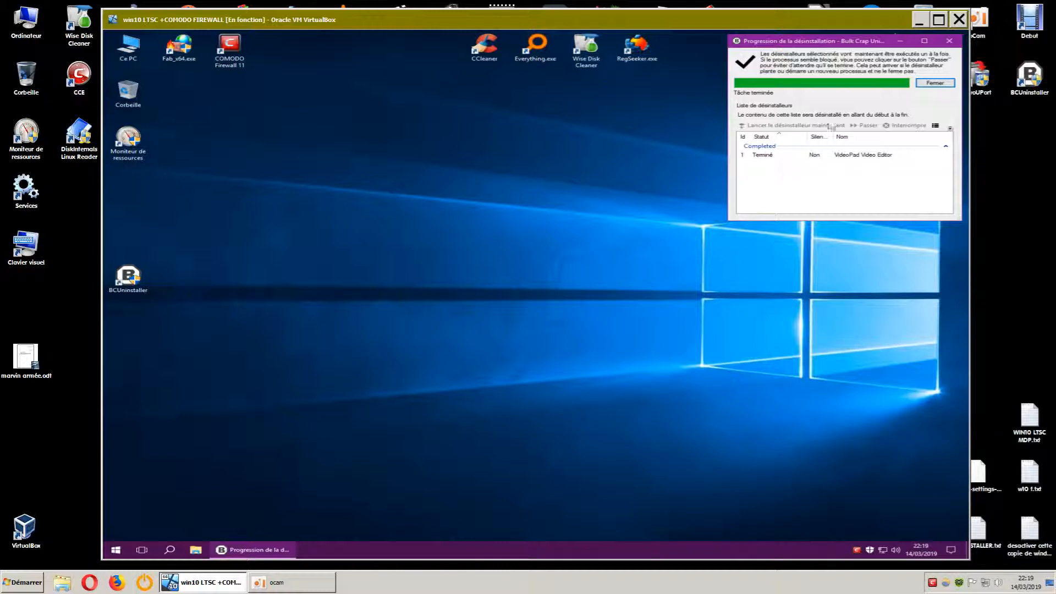
# Close the uninstallation progress window and agree to view the leftovers of the uninstalled program.
pyautogui.moveTo(854, 44); pyautogui.dragTo(694, 146)
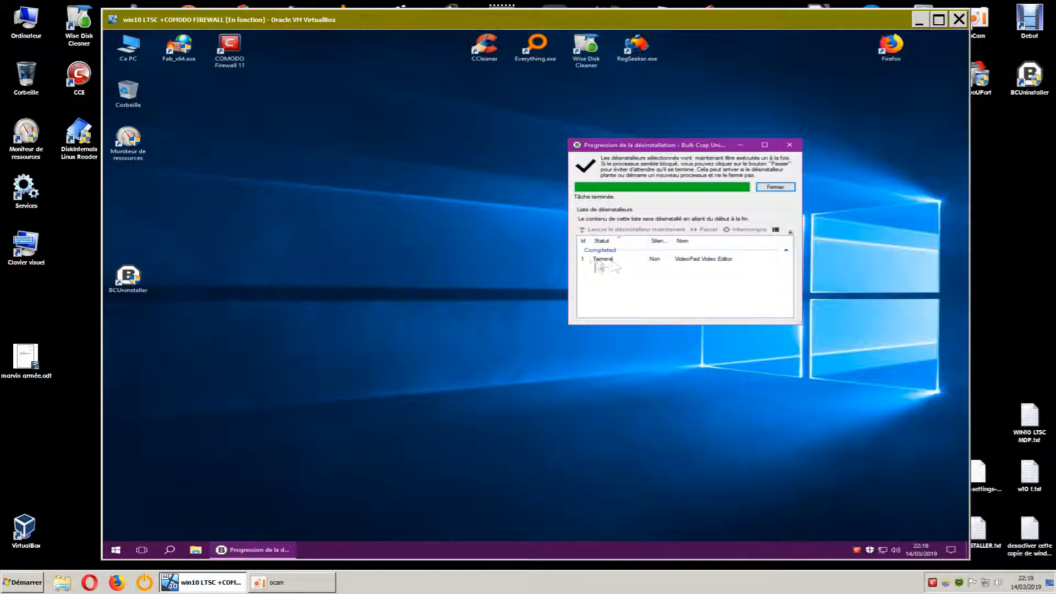
pyautogui.click(771, 187)
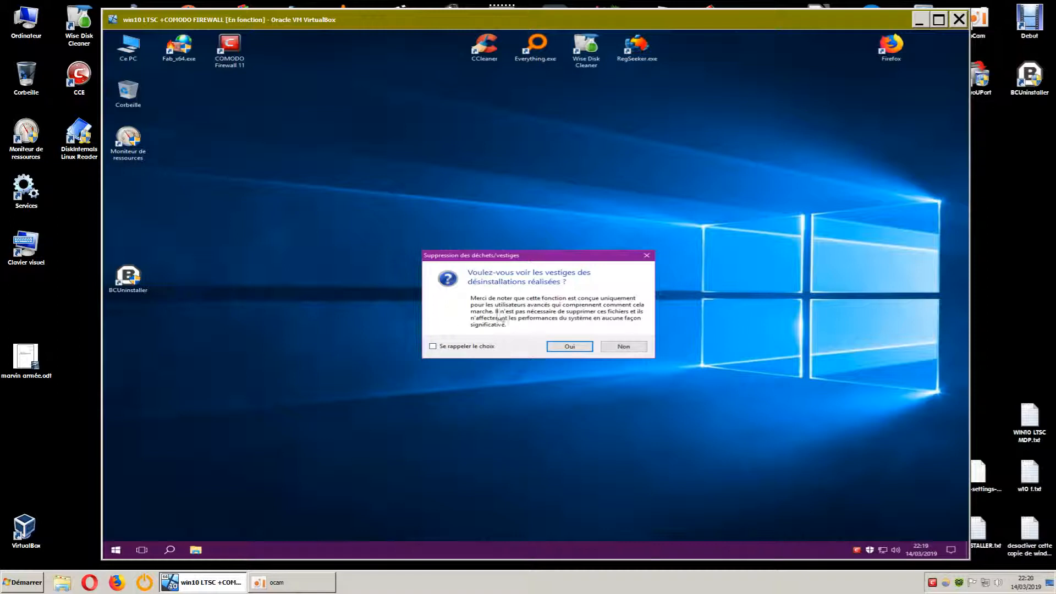
pyautogui.click(561, 348)
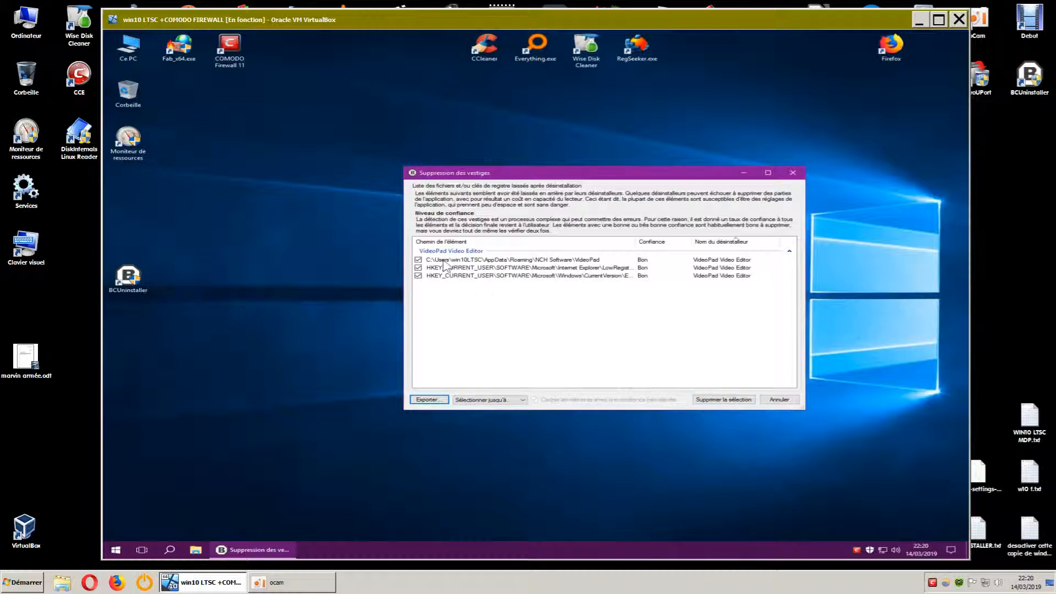
# Delete all the selected VideoPad leftovers without creating a registry backup.
pyautogui.click(719, 400)
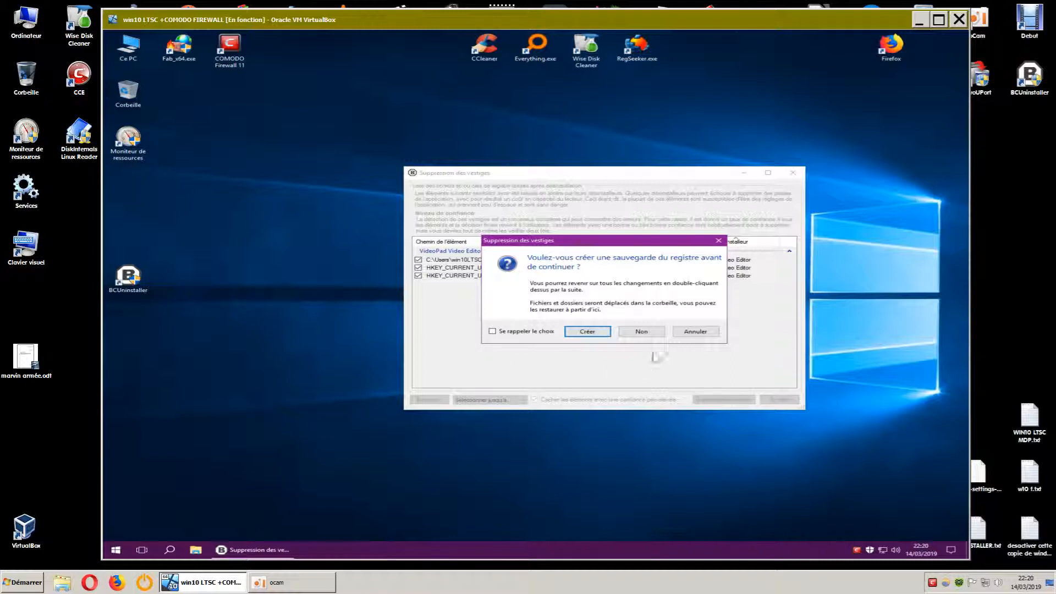
pyautogui.click(641, 332)
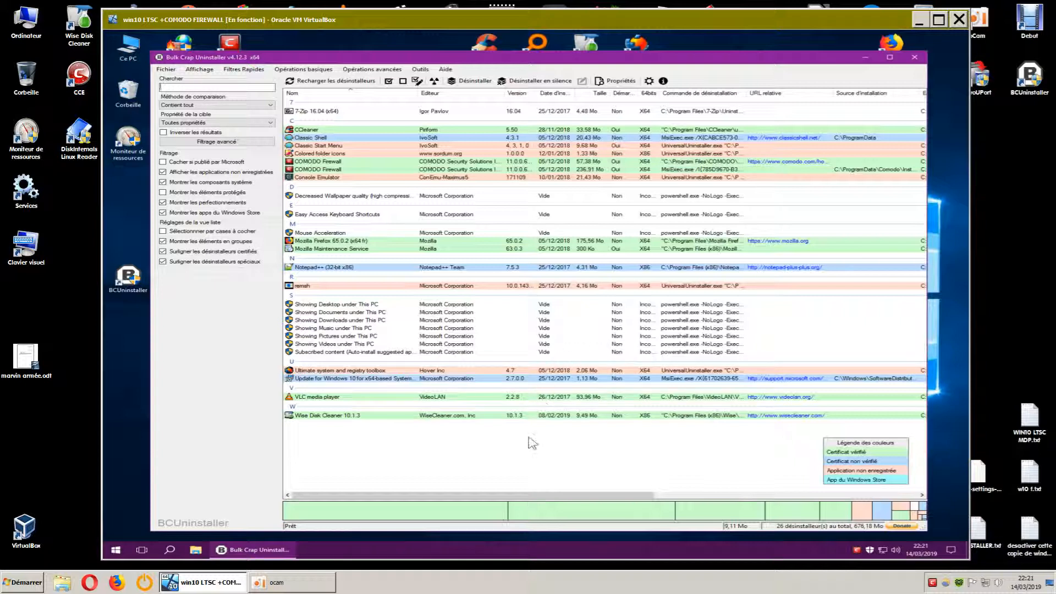
# Exit Bulk Crap Uninstaller and set its feedback window never to be shown again.
pyautogui.click(914, 58)
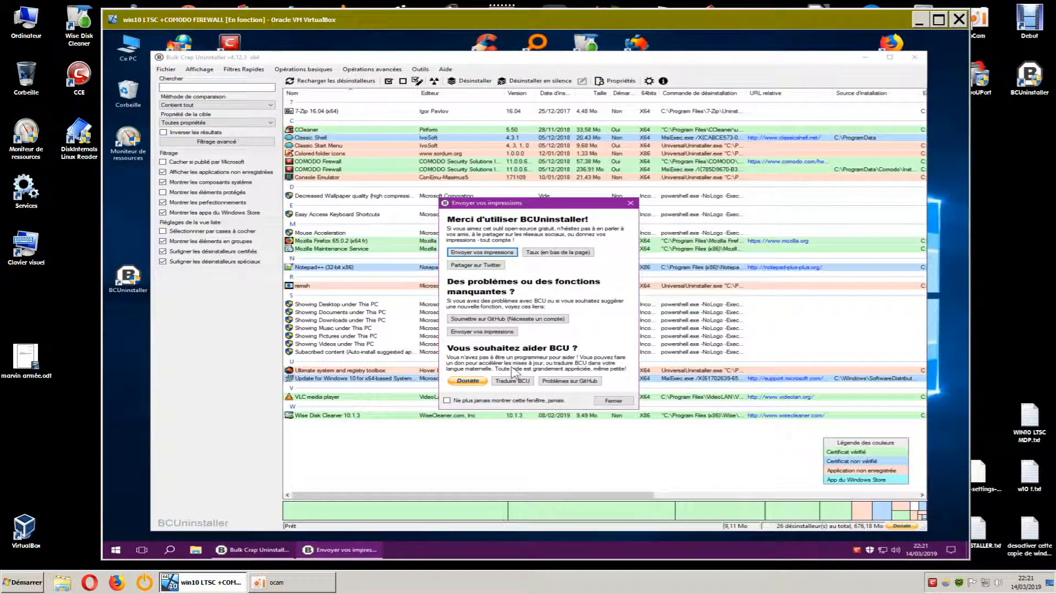
pyautogui.click(447, 400)
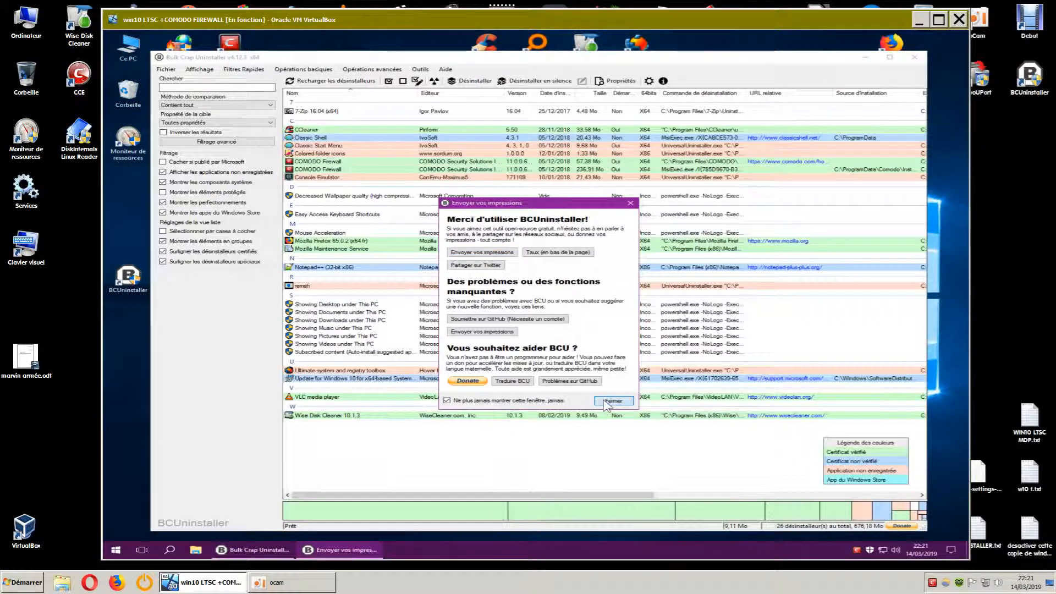
pyautogui.click(604, 401)
pyautogui.click(341, 318)
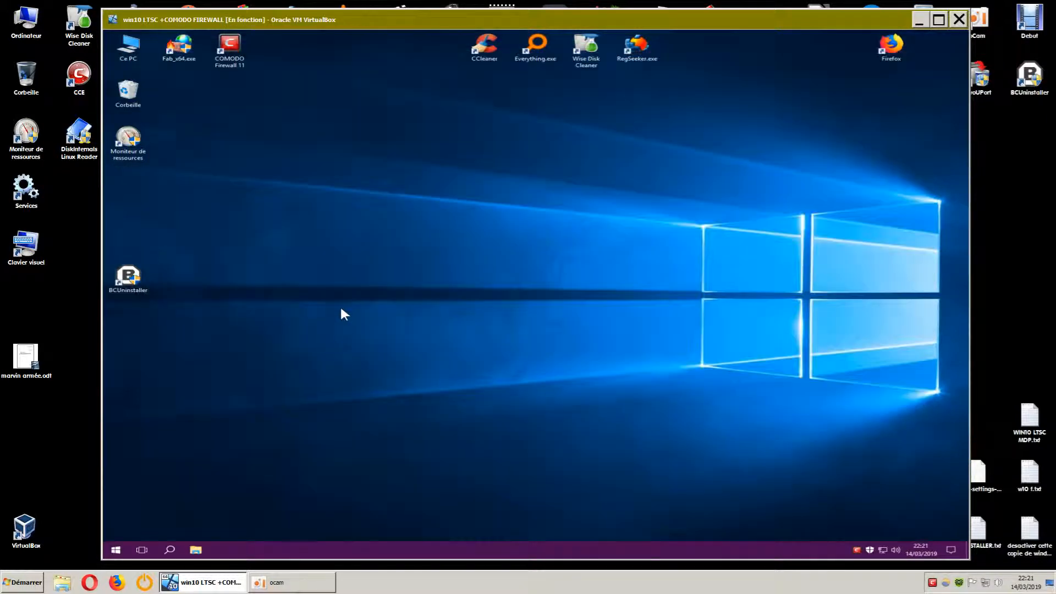
# Check the Recycle Bin and the Program Files (x86), Programmes and Common Files folders on drive C: for VideoPad remnants.
pyautogui.doubleClick(134, 106)
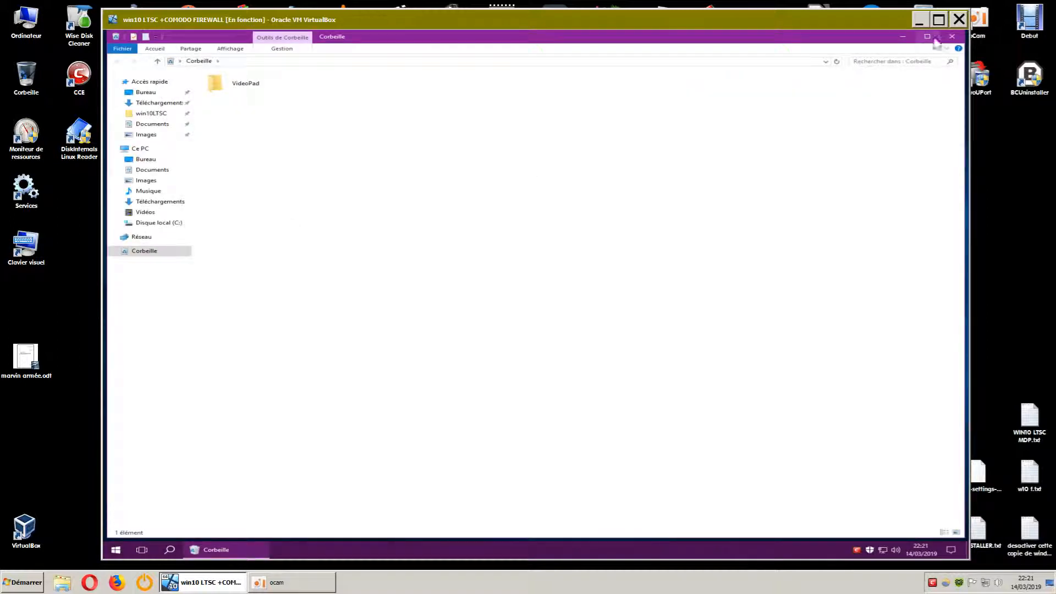
pyautogui.click(952, 37)
pyautogui.doubleClick(128, 47)
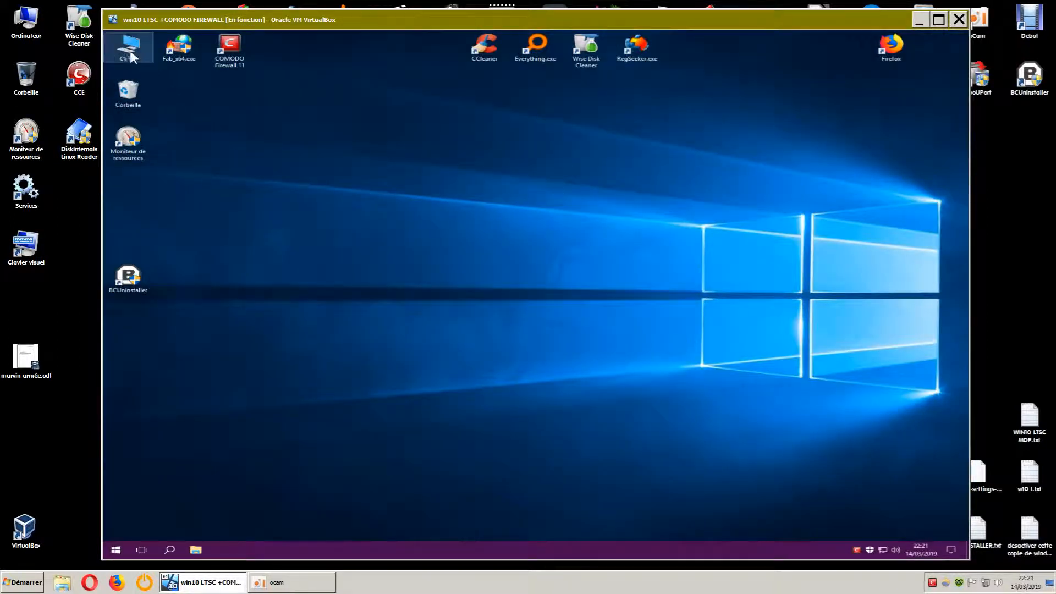
pyautogui.doubleClick(278, 160)
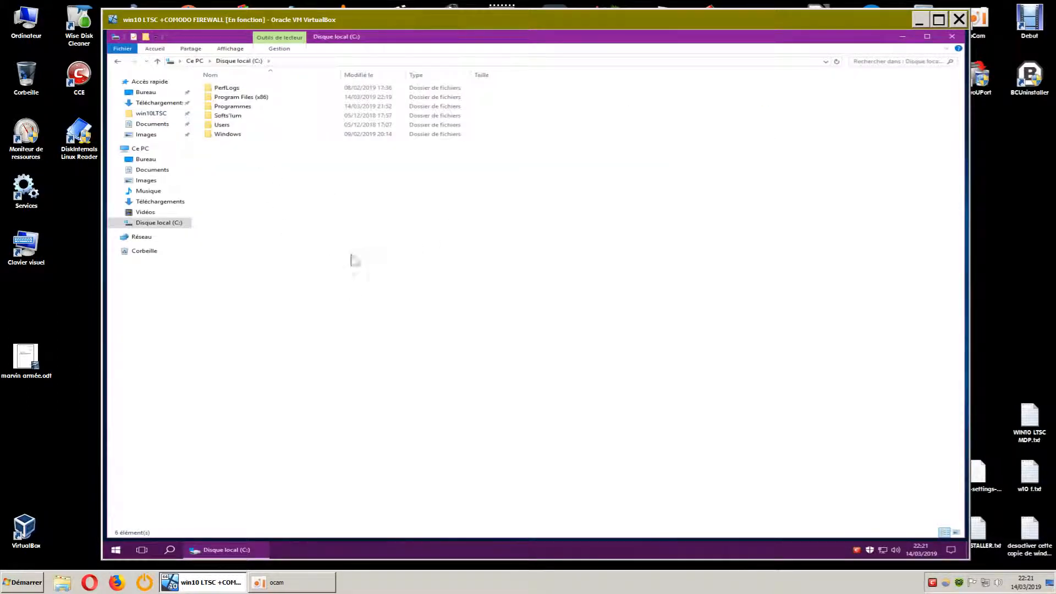
pyautogui.doubleClick(253, 97)
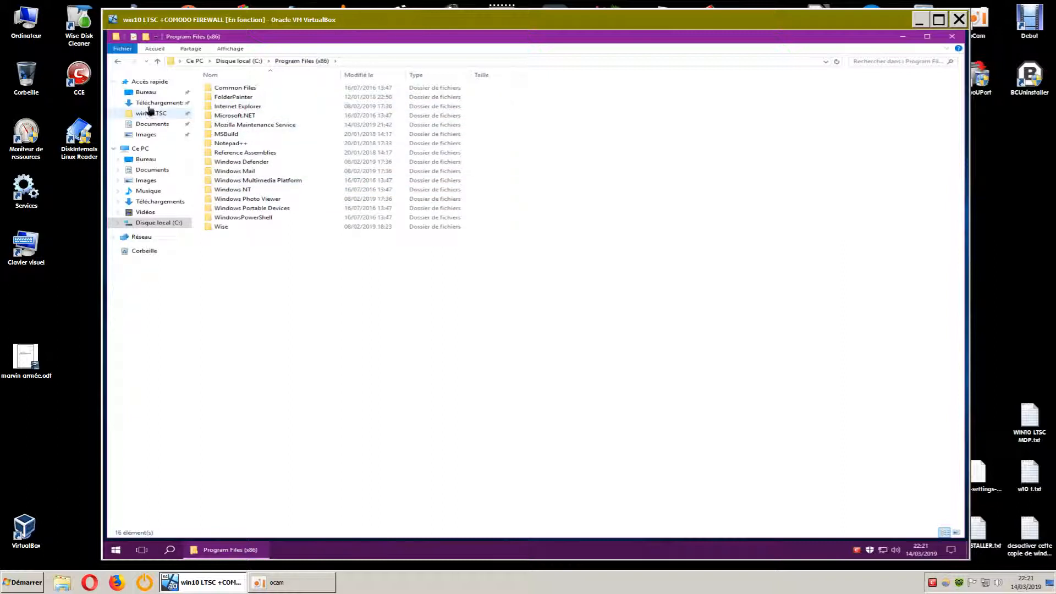
pyautogui.click(118, 62)
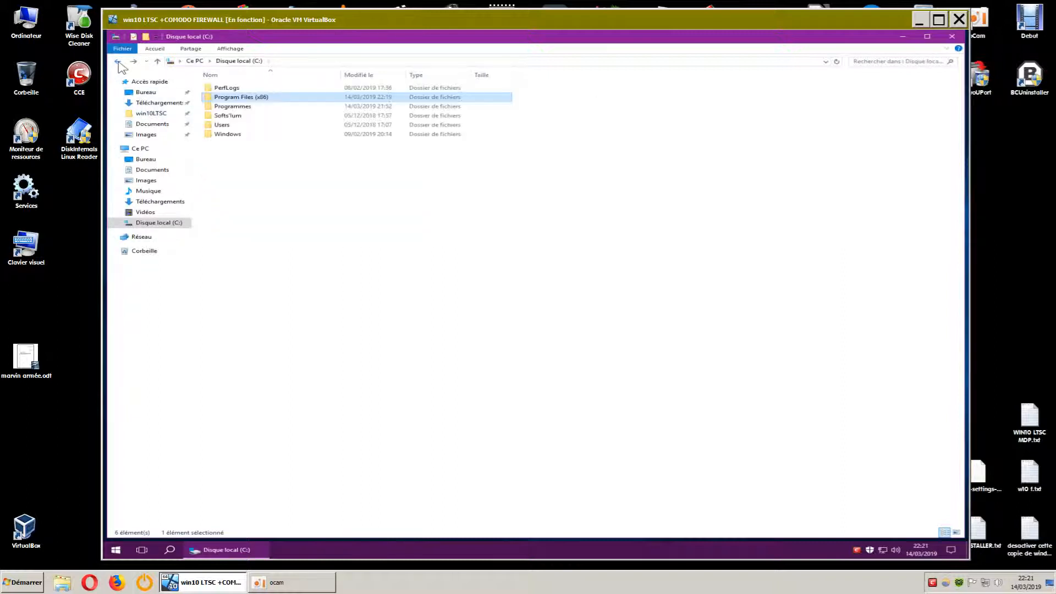
pyautogui.doubleClick(244, 108)
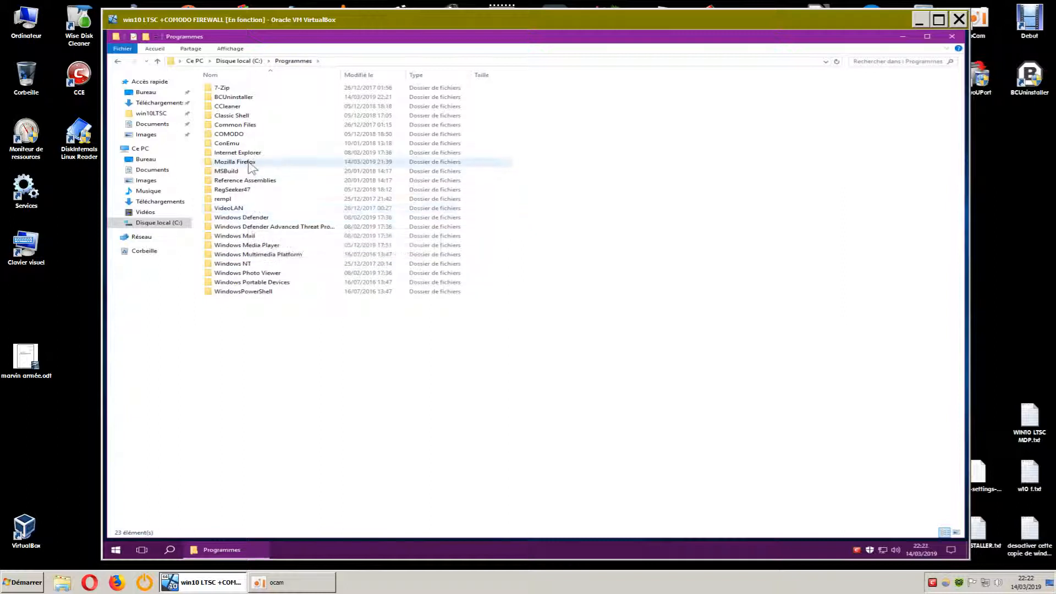
pyautogui.doubleClick(249, 126)
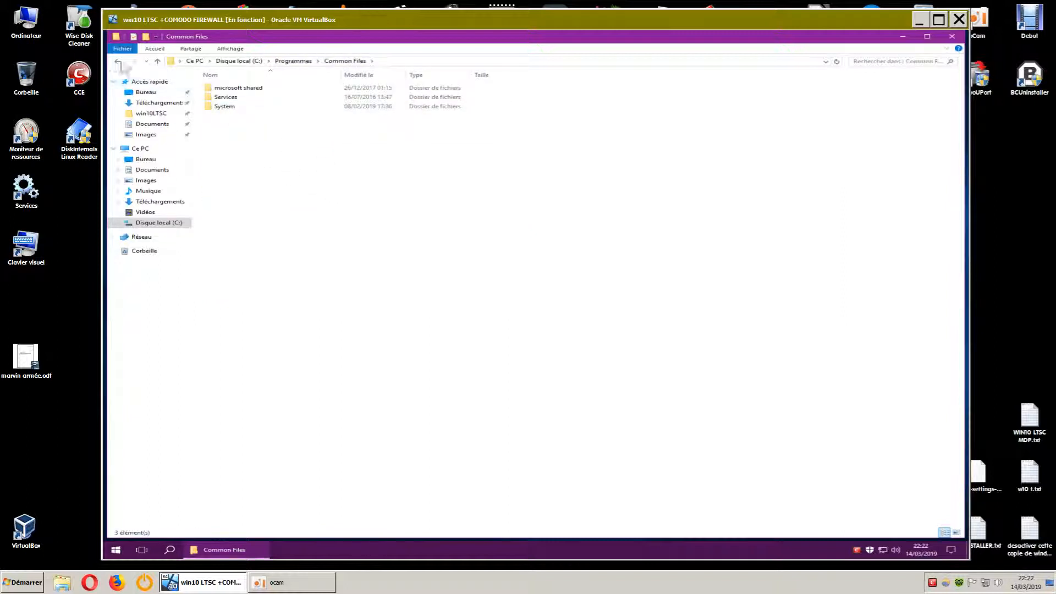
pyautogui.click(118, 62)
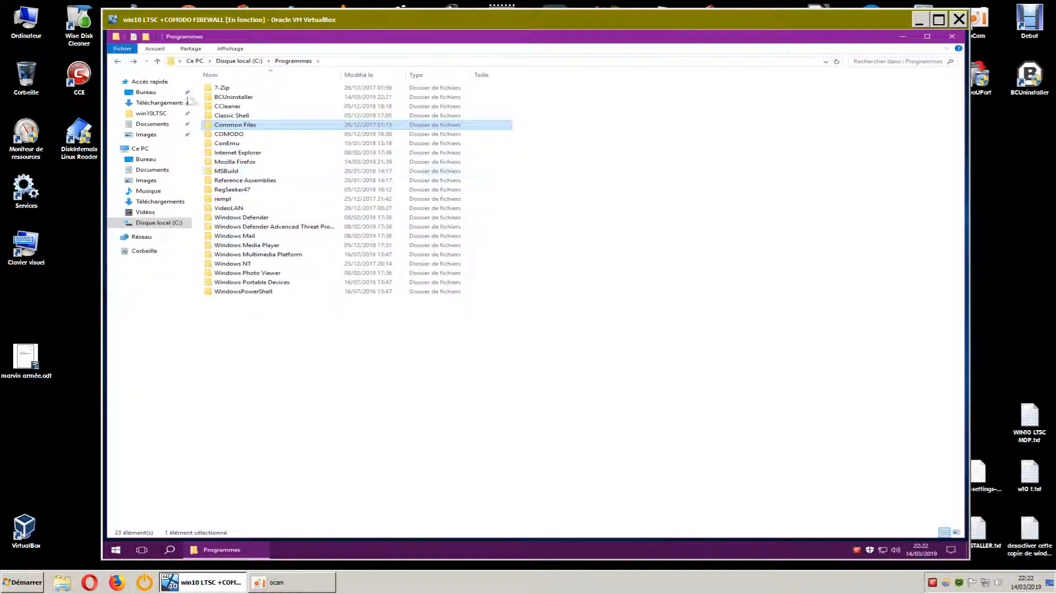
pyautogui.click(118, 61)
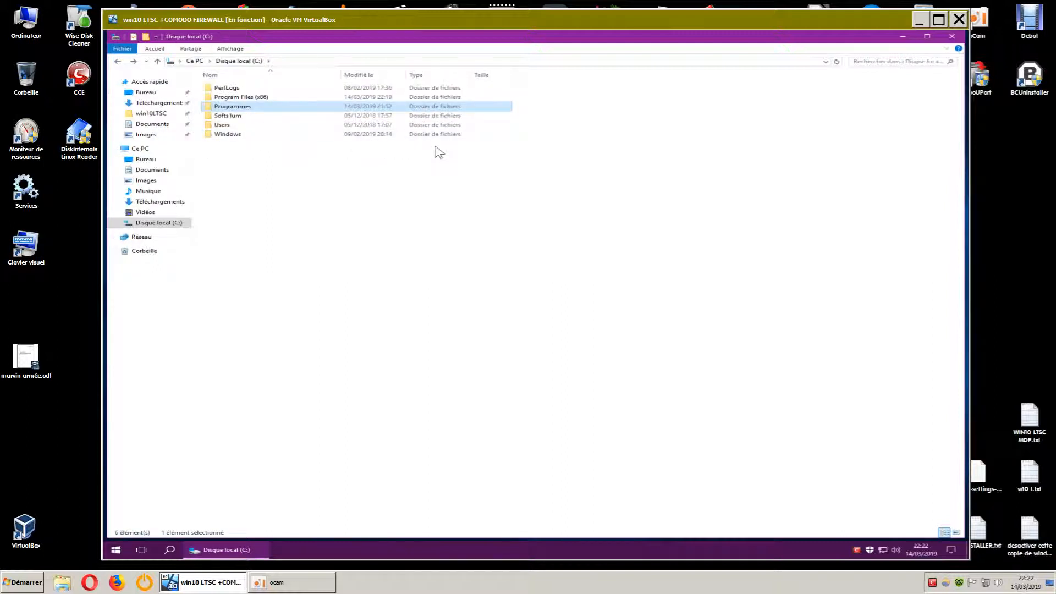
# Check the win10LTSC, All Users and Default folders under C:\Users for VideoPad remnants, and close File Explorer.
pyautogui.doubleClick(239, 126)
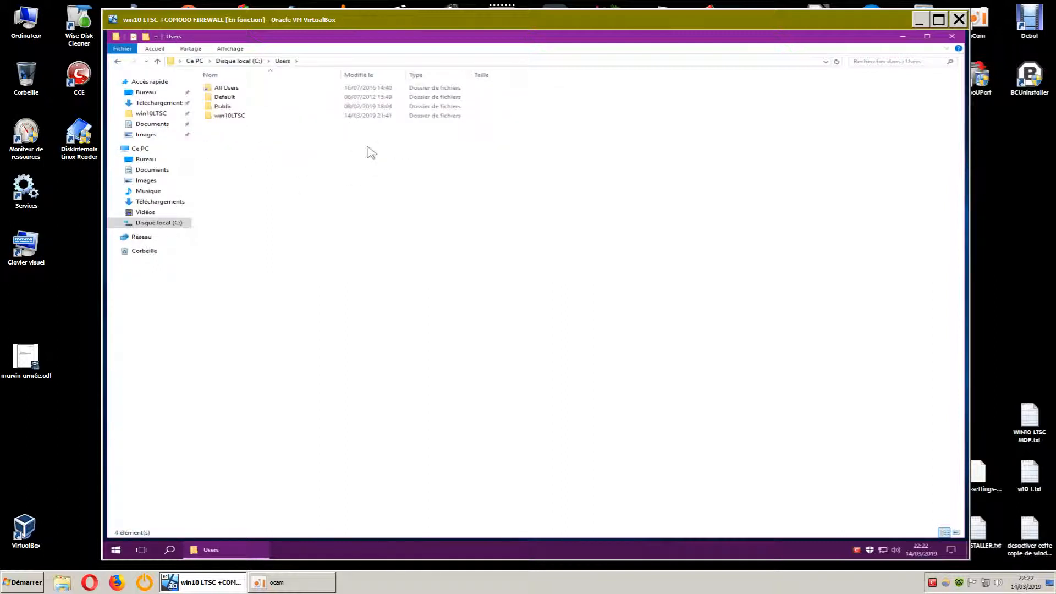
pyautogui.click(233, 118)
pyautogui.doubleClick(233, 117)
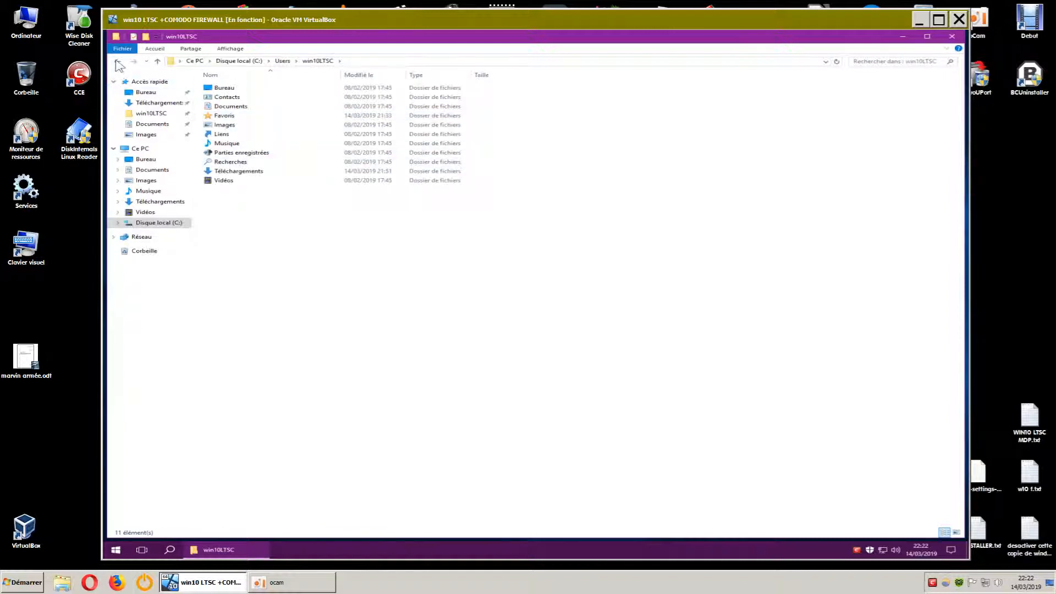
pyautogui.click(118, 62)
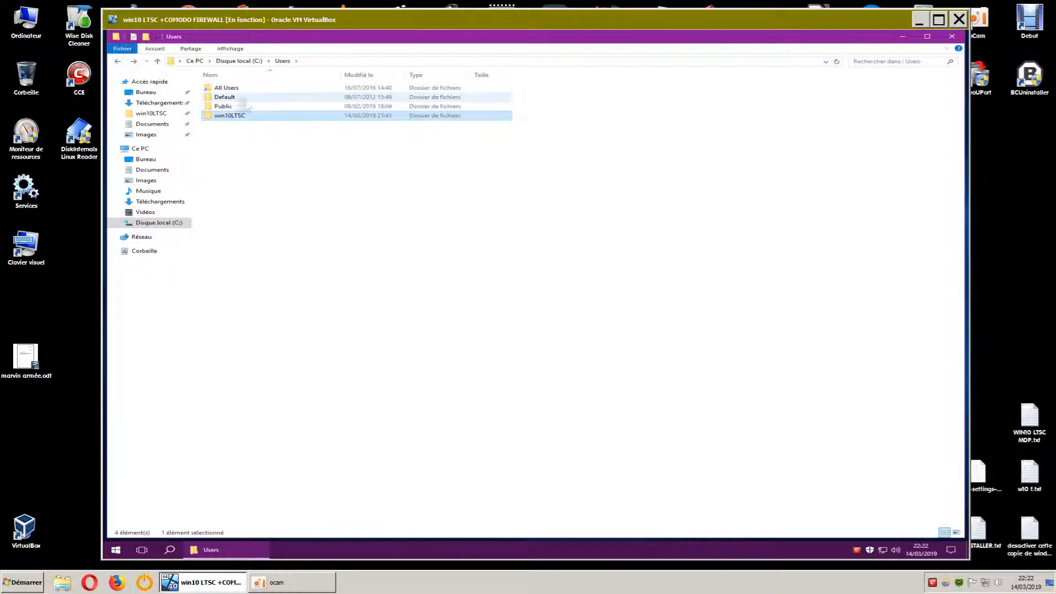
pyautogui.doubleClick(228, 89)
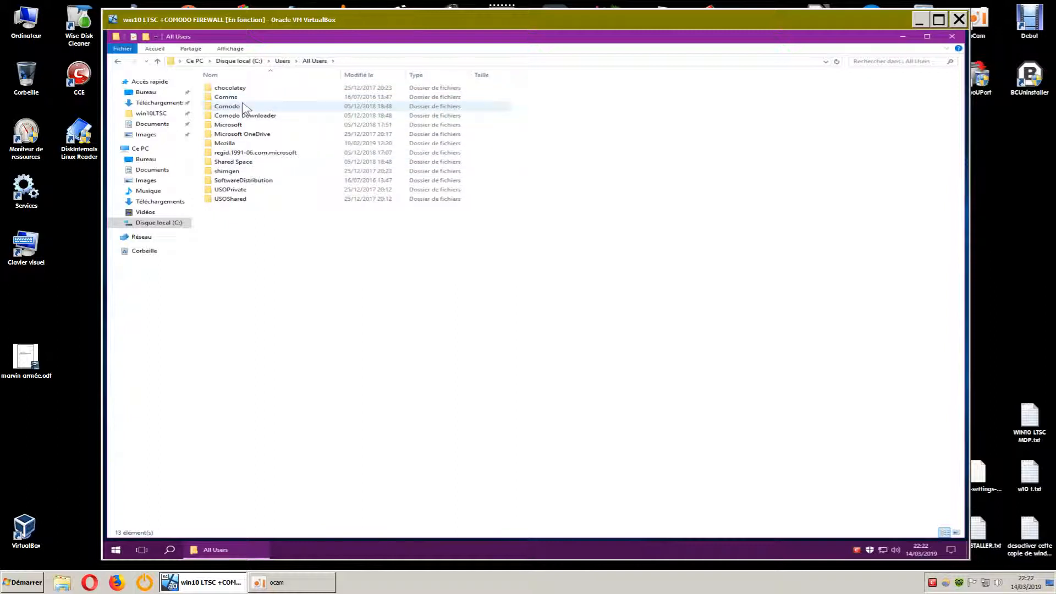
pyautogui.click(117, 63)
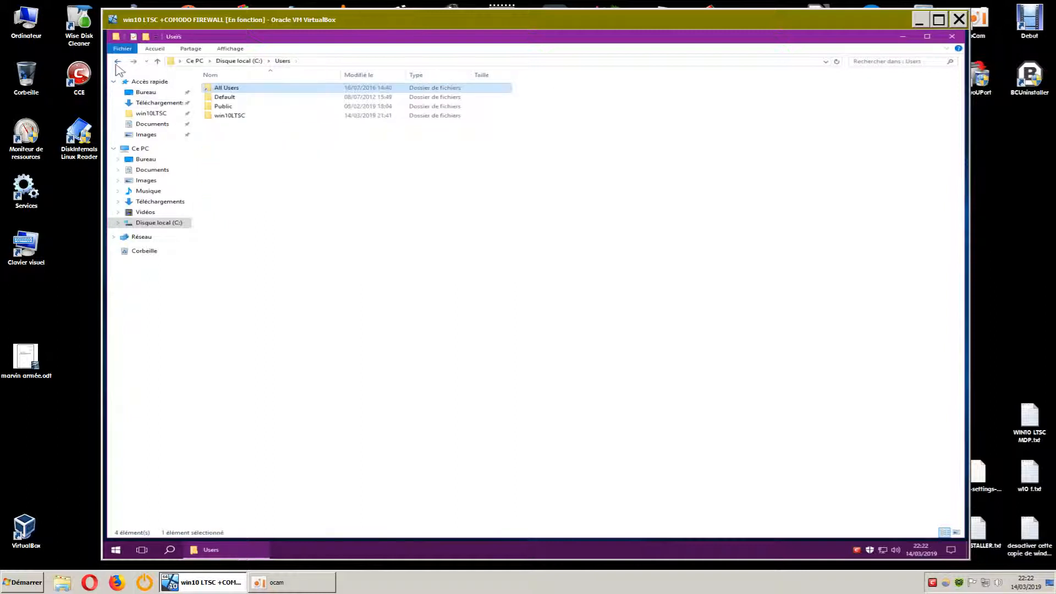
pyautogui.doubleClick(225, 97)
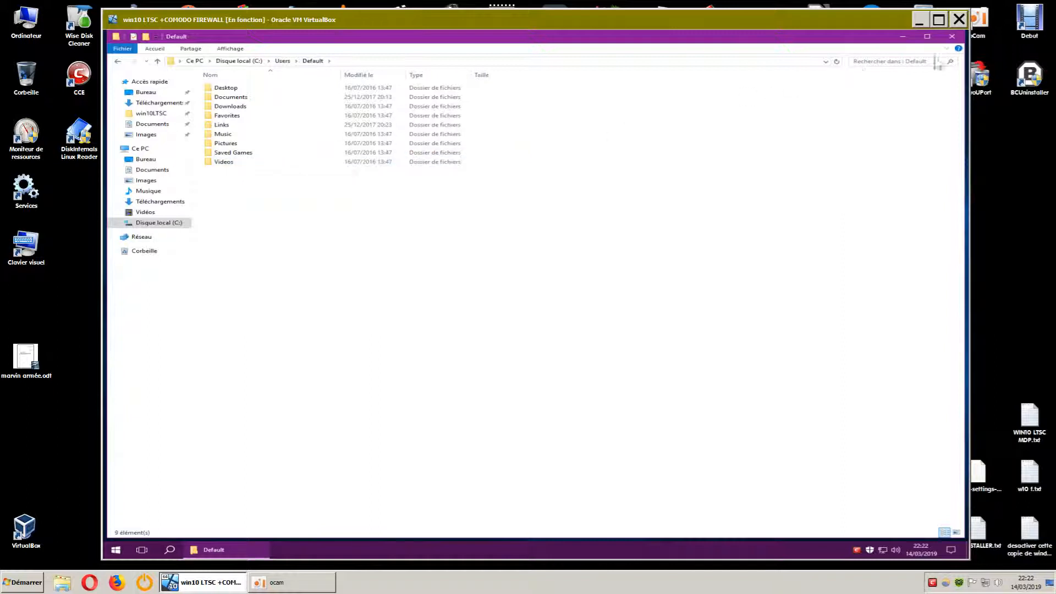
pyautogui.click(952, 36)
pyautogui.click(269, 233)
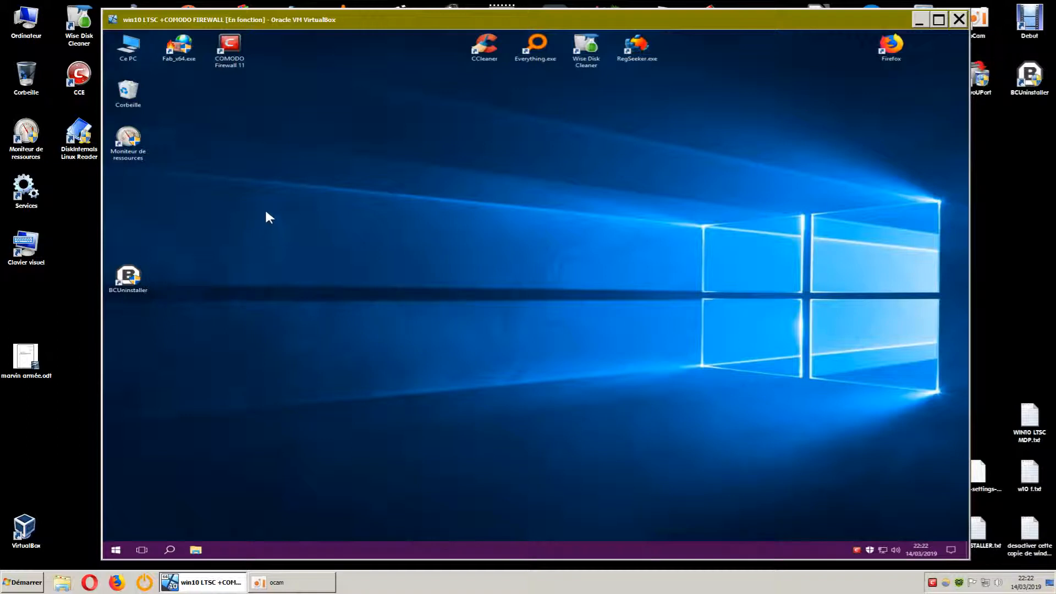
# Empty the Recycle Bin of the virtual machine and confirm the permanent deletion.
pyautogui.rightClick(129, 101)
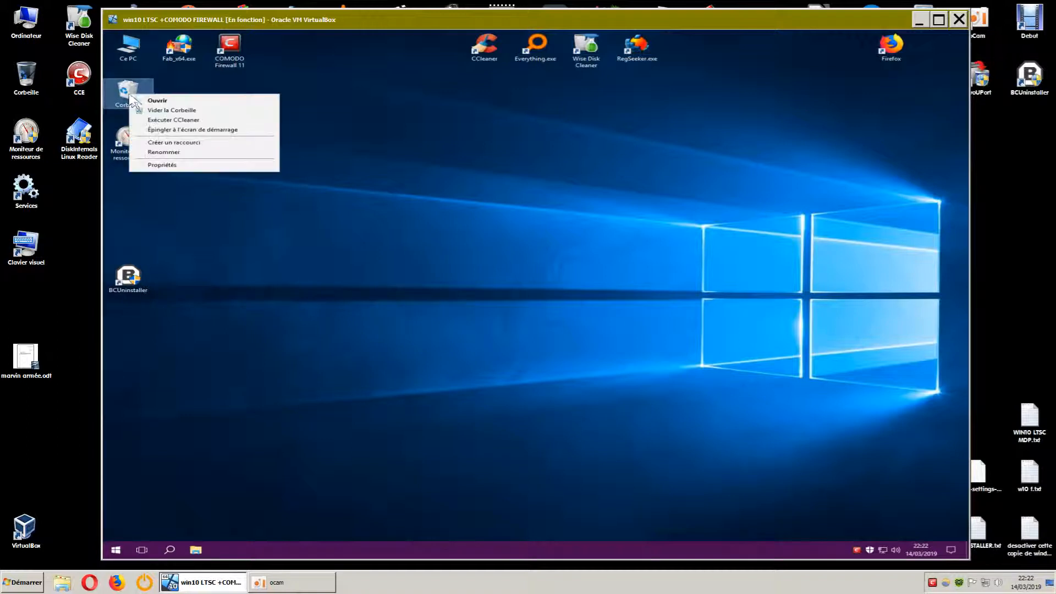
pyautogui.click(175, 111)
pyautogui.click(575, 325)
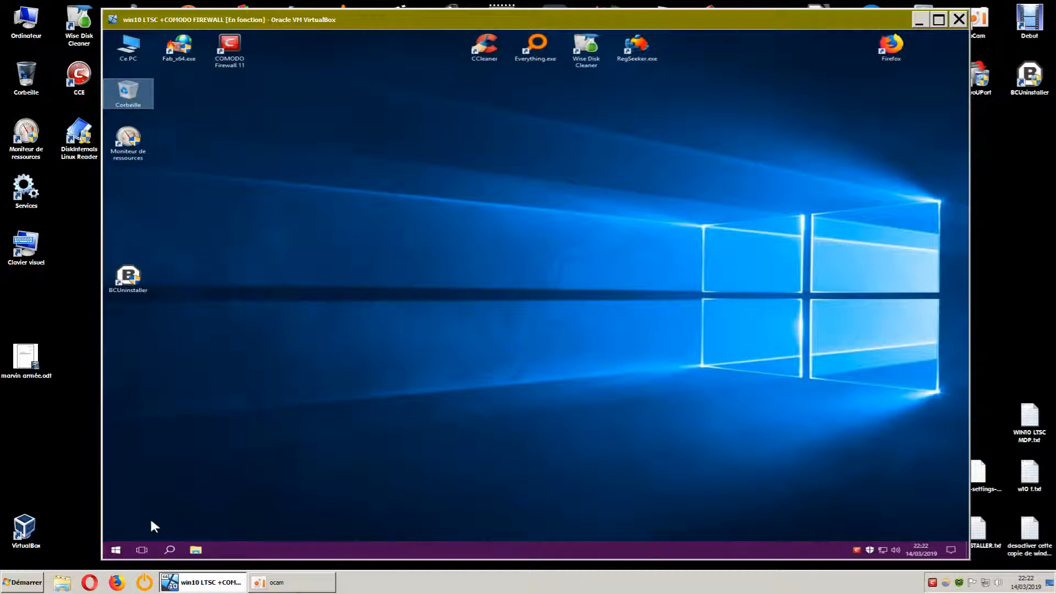
pyautogui.click(116, 550)
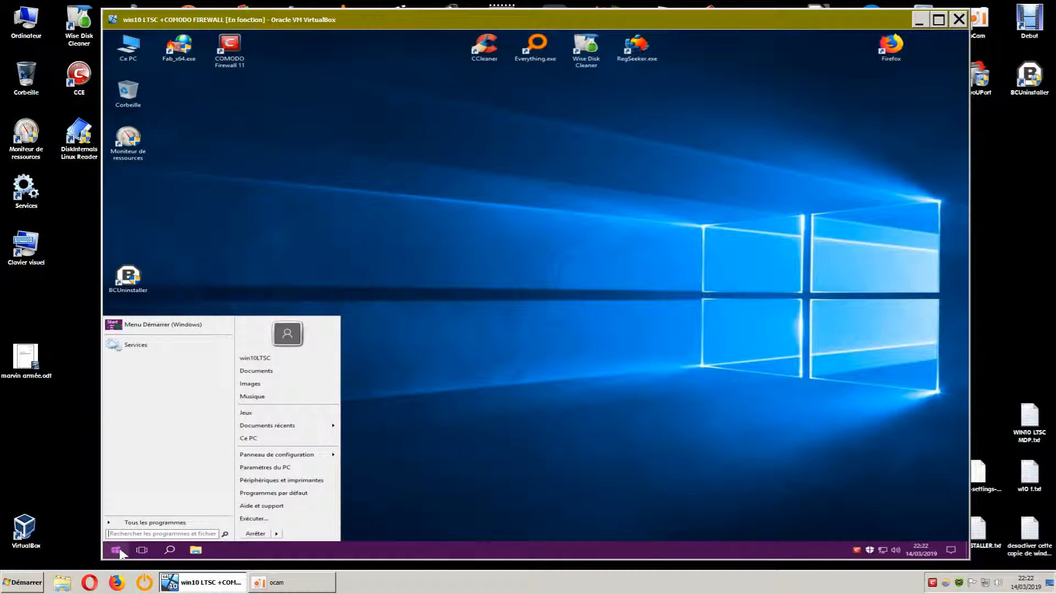
pyautogui.click(256, 468)
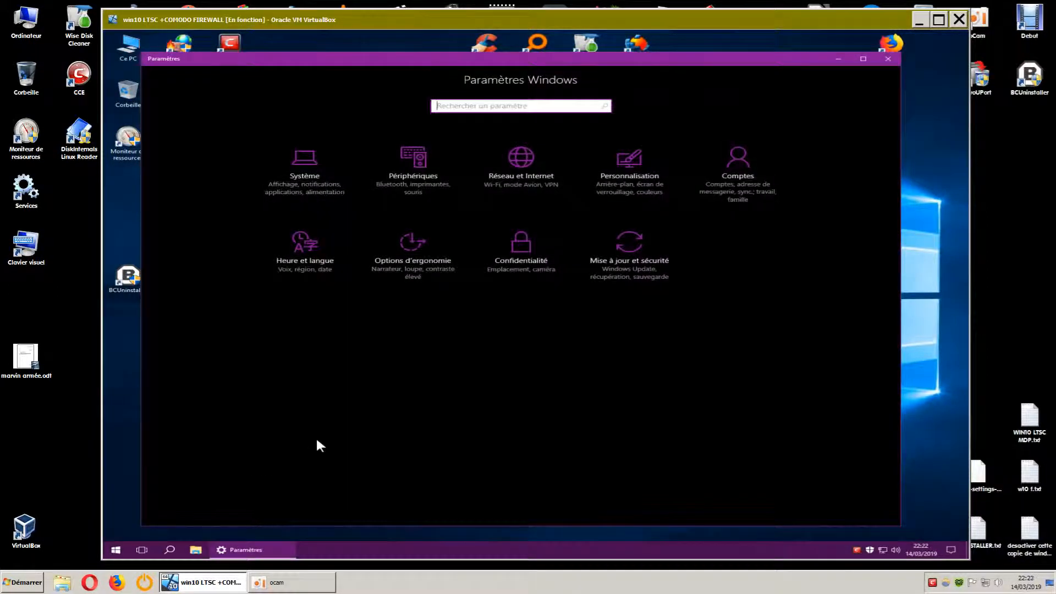
pyautogui.click(325, 188)
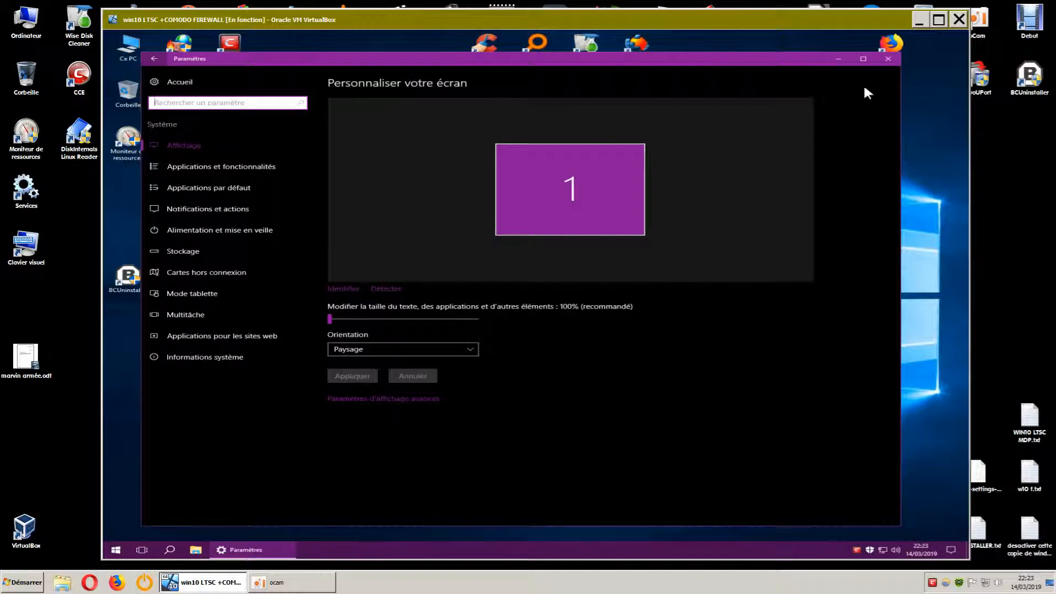
pyautogui.click(887, 58)
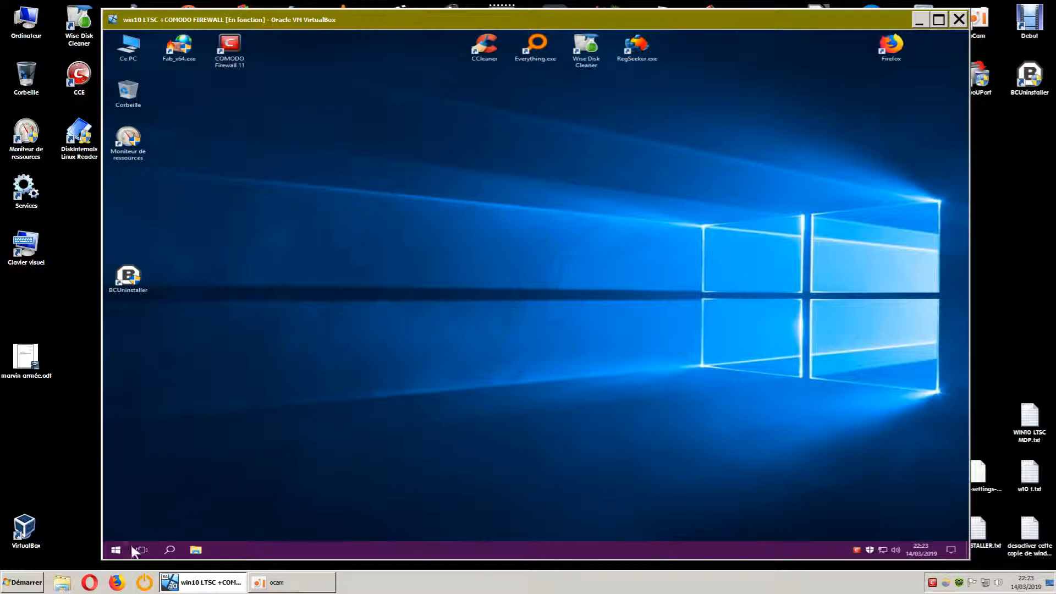
# Set the File Explorer options to show hidden files, folders and drives, and apply the change.
pyautogui.click(117, 549)
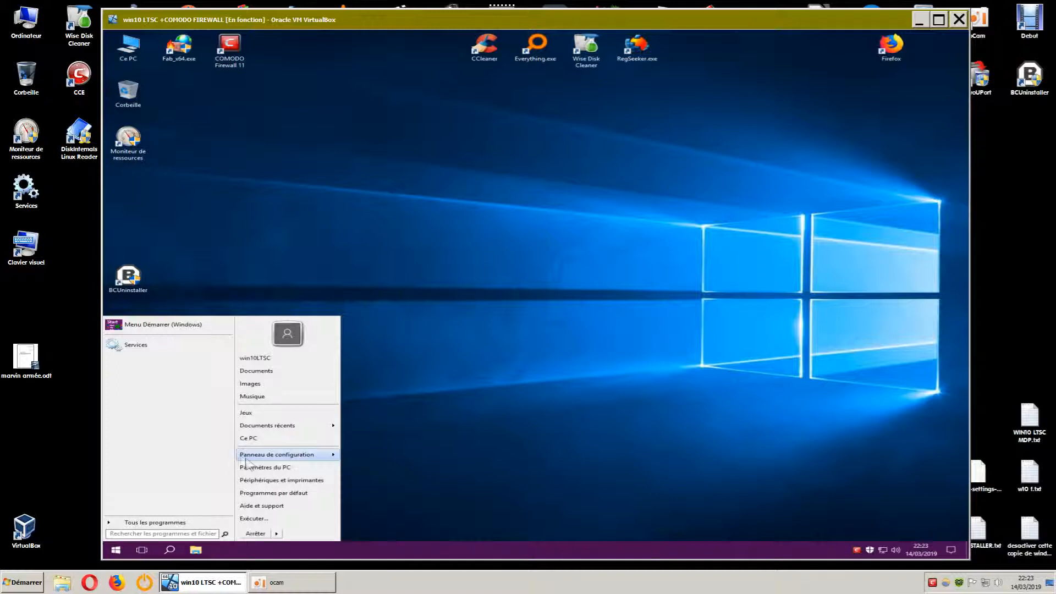
pyautogui.moveTo(245, 456)
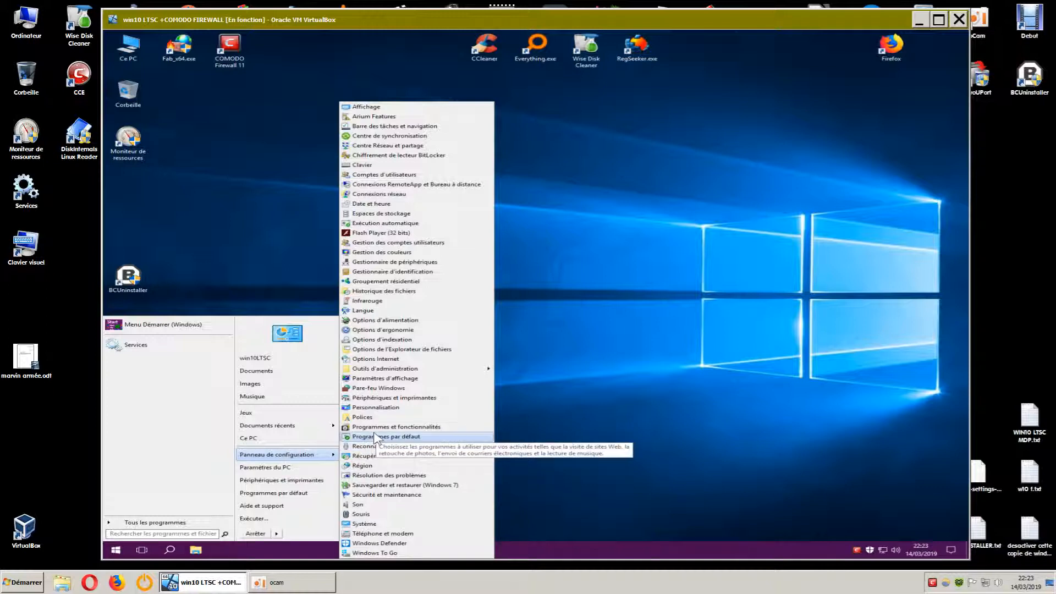
pyautogui.click(400, 350)
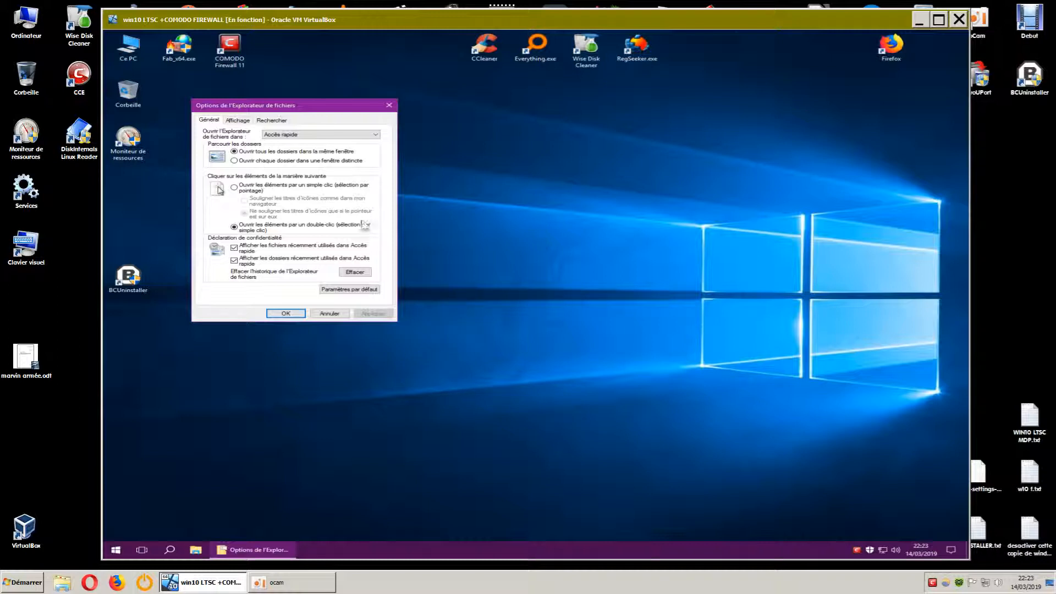
pyautogui.click(243, 121)
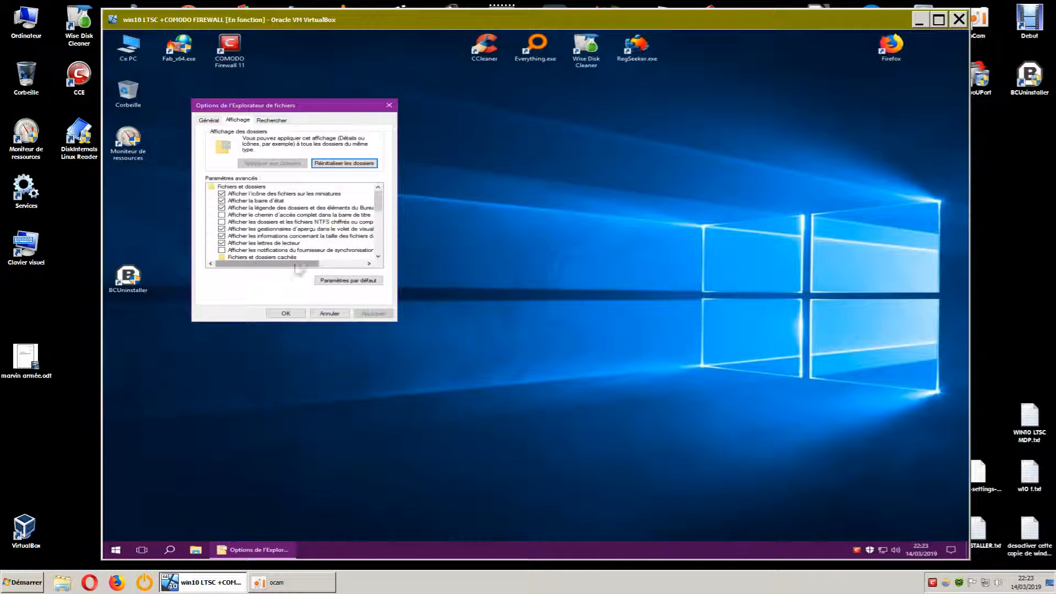
pyautogui.click(378, 256)
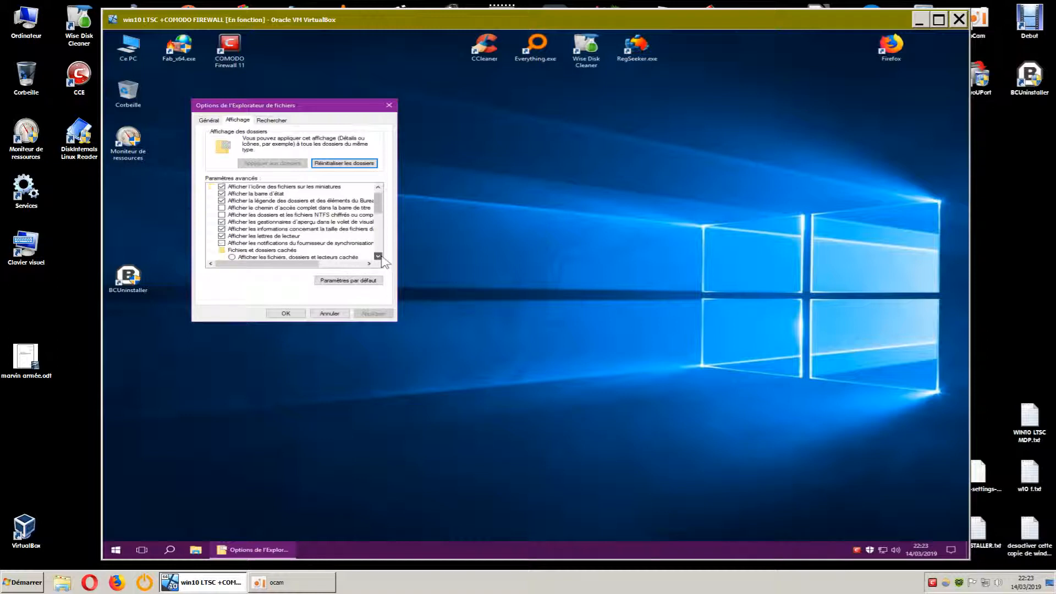
pyautogui.click(382, 256)
pyautogui.click(382, 256)
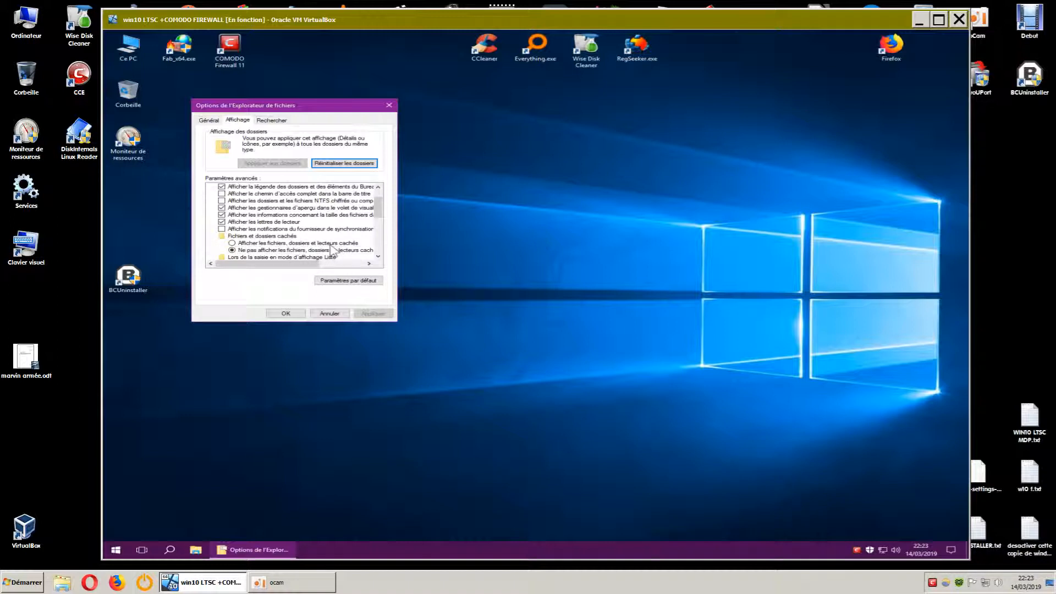
pyautogui.click(233, 243)
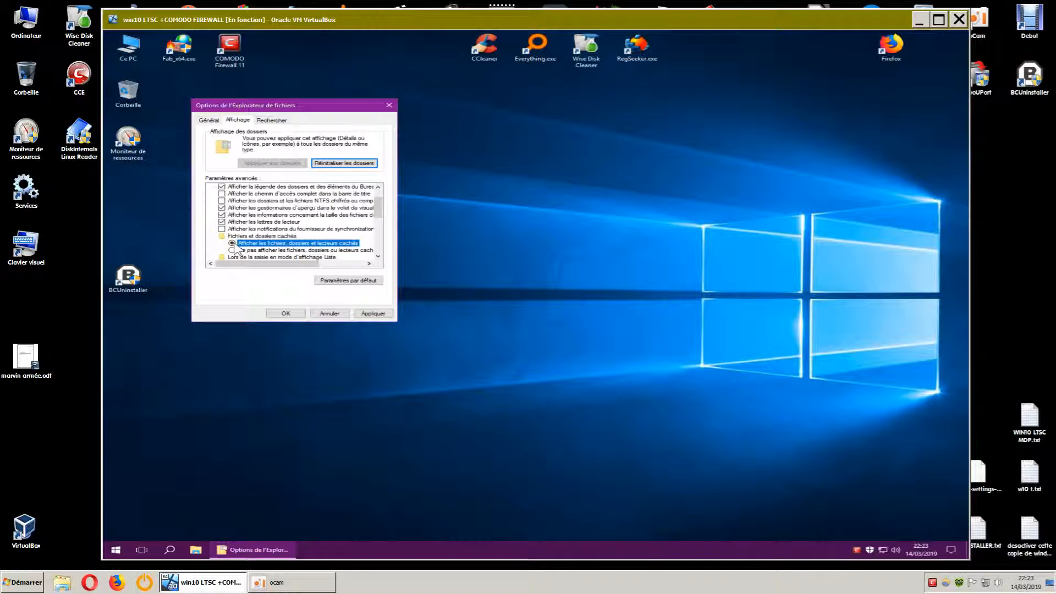
pyautogui.click(374, 314)
pyautogui.click(285, 313)
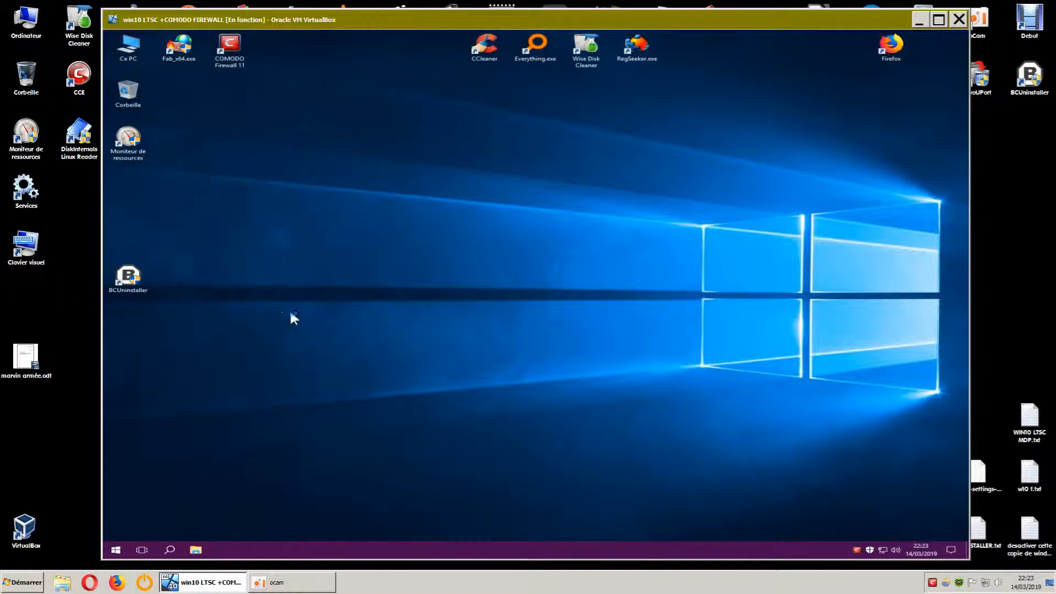
# Open the hidden AppData folder of the win10LTSC user under C:\Users in File Explorer.
pyautogui.click(247, 298)
pyautogui.doubleClick(128, 49)
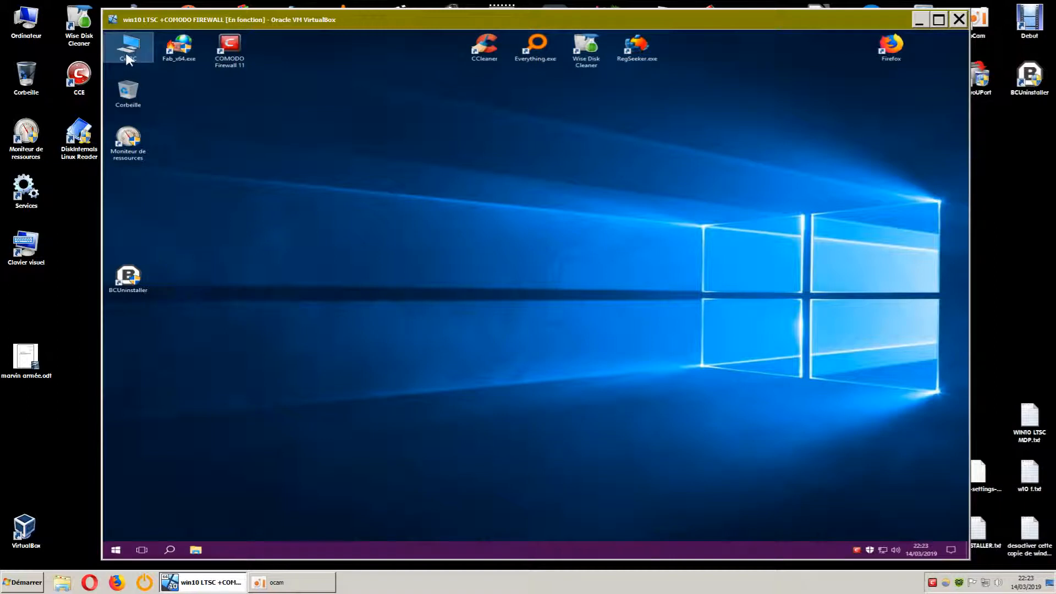
pyautogui.doubleClick(286, 159)
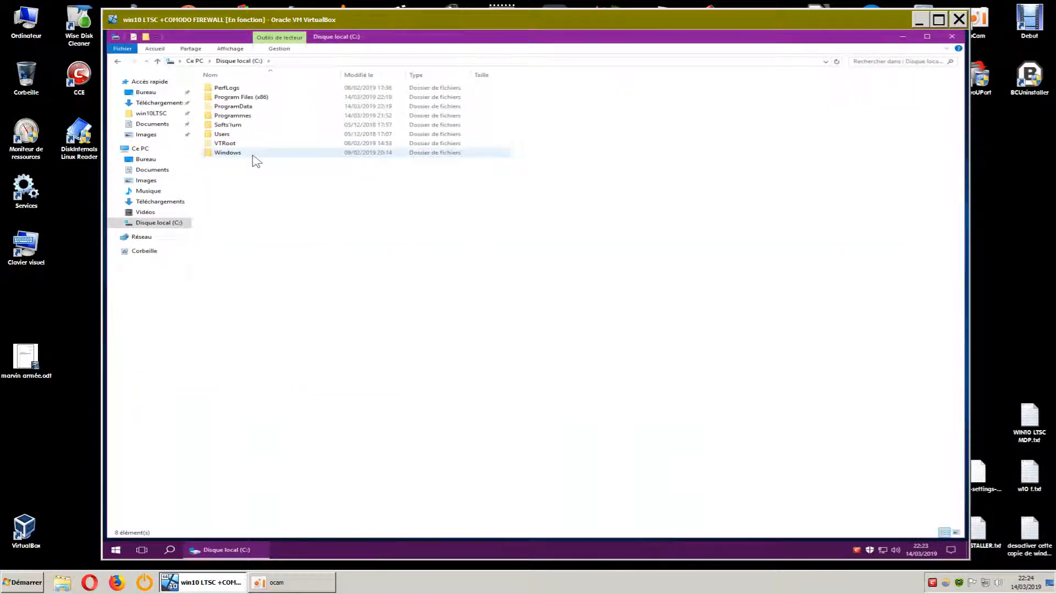
pyautogui.doubleClick(226, 135)
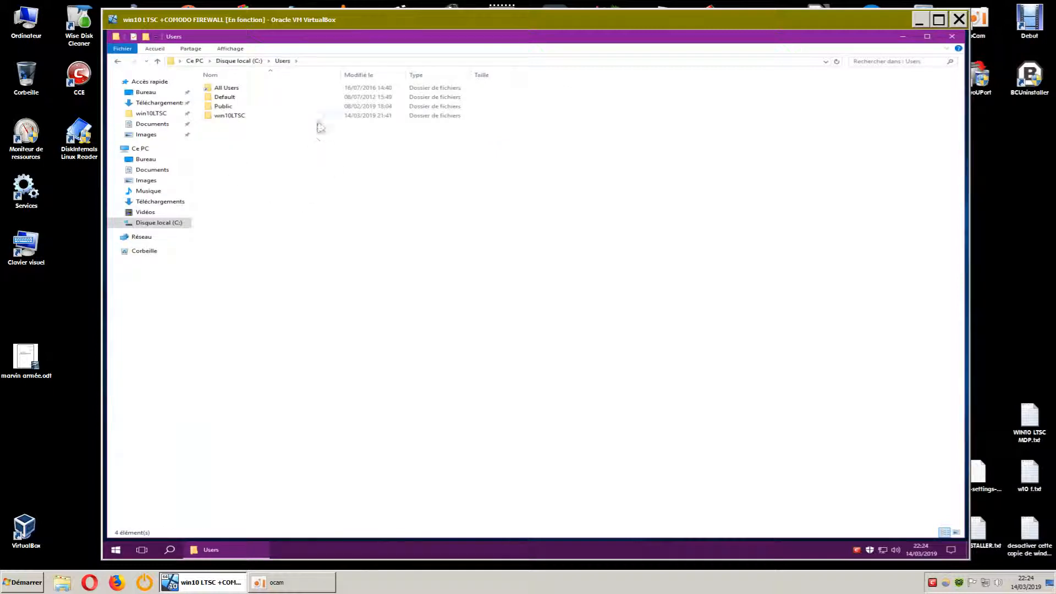
pyautogui.doubleClick(235, 117)
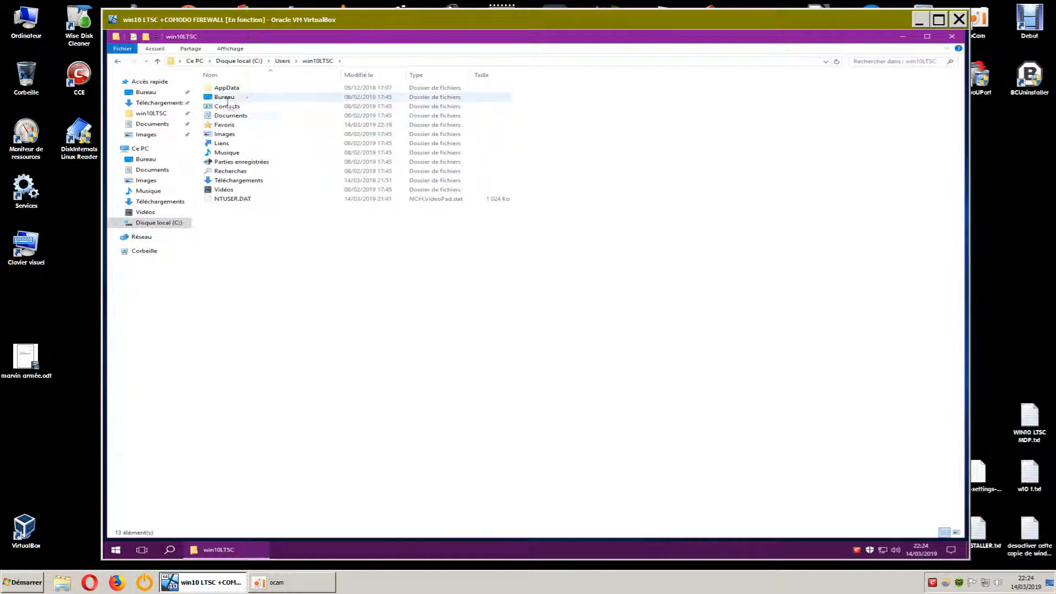
pyautogui.doubleClick(231, 88)
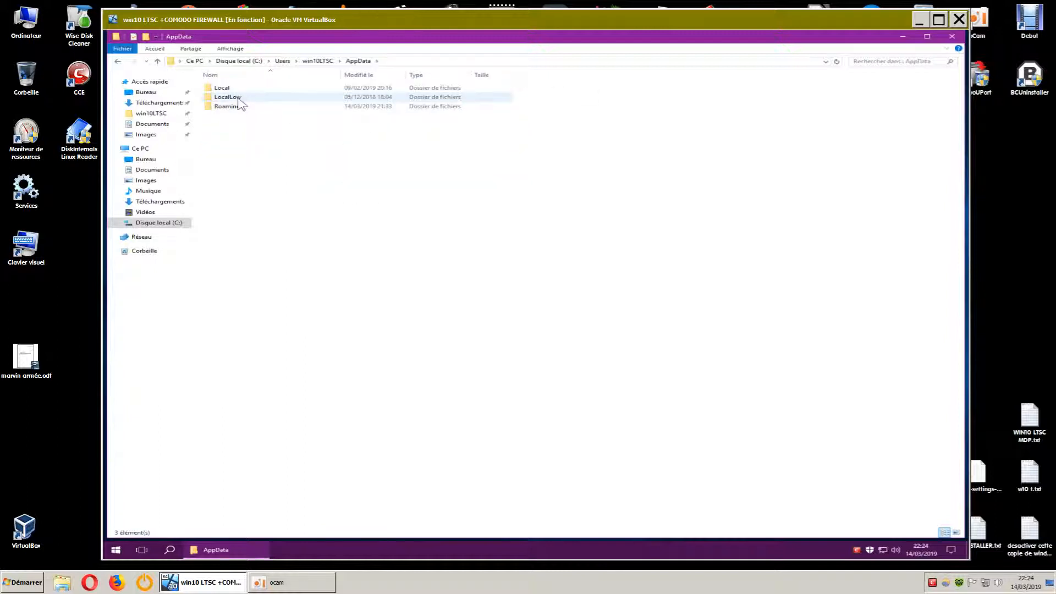
# Check the Local, LocalLow and Roaming folders in win10LTSC's AppData for VideoPad remnants, and return to the Users folder.
pyautogui.doubleClick(234, 89)
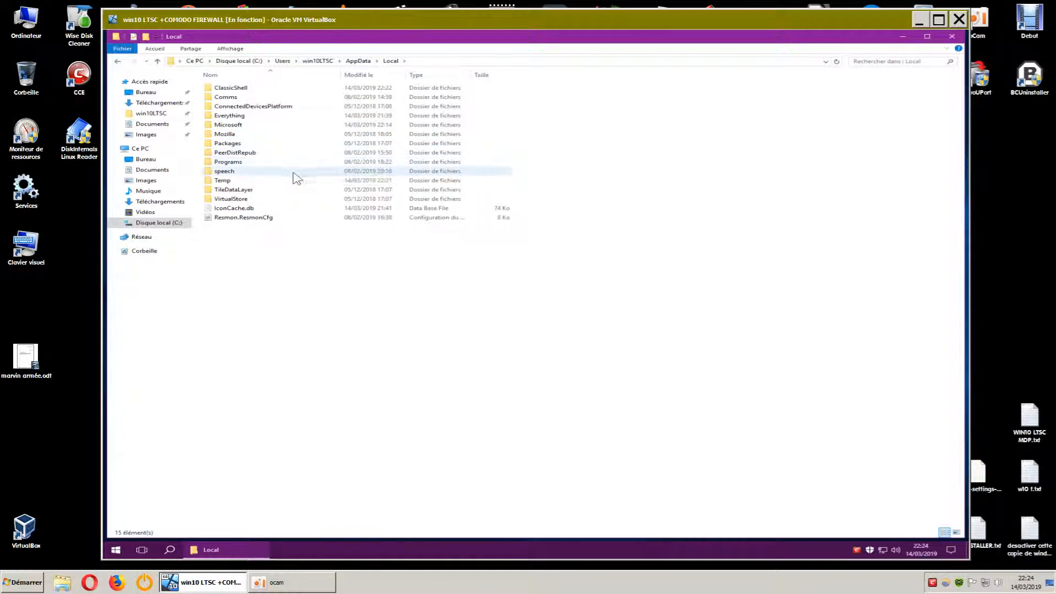
pyautogui.click(121, 64)
pyautogui.doubleClick(238, 98)
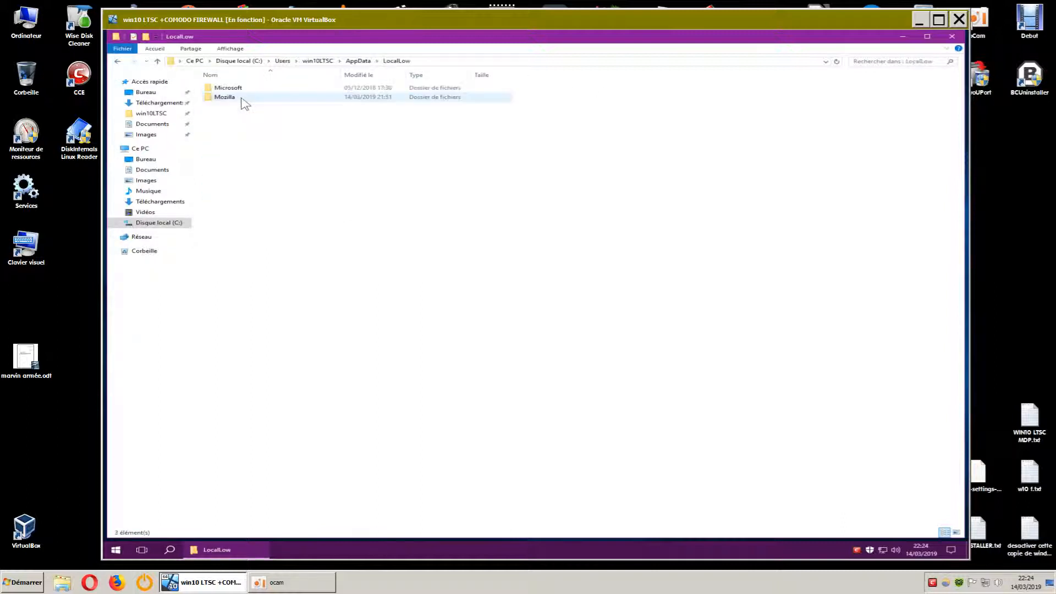
pyautogui.click(117, 62)
pyautogui.doubleClick(242, 107)
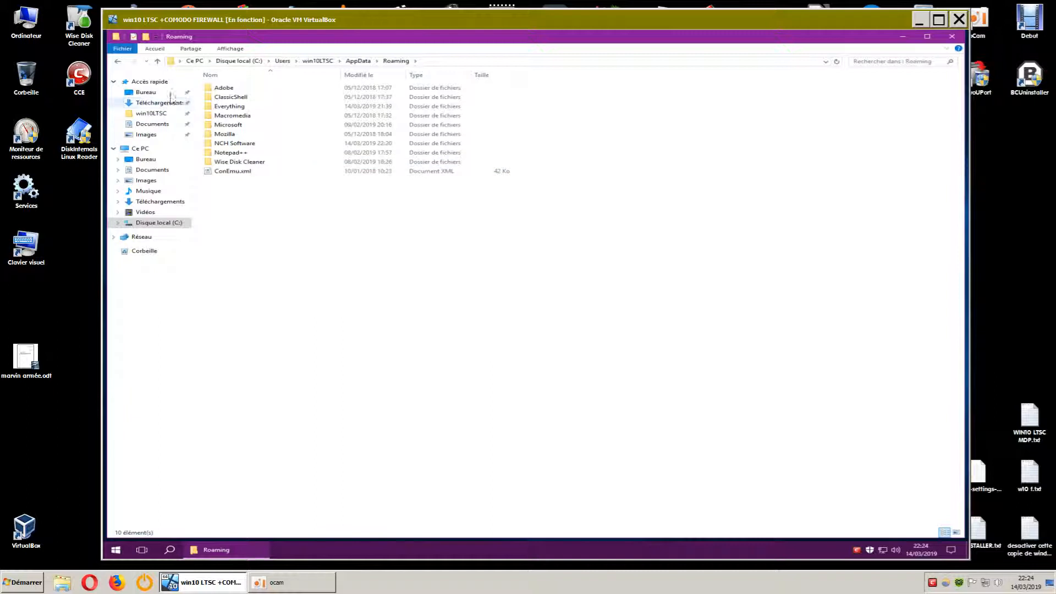
pyautogui.click(118, 62)
pyautogui.click(117, 61)
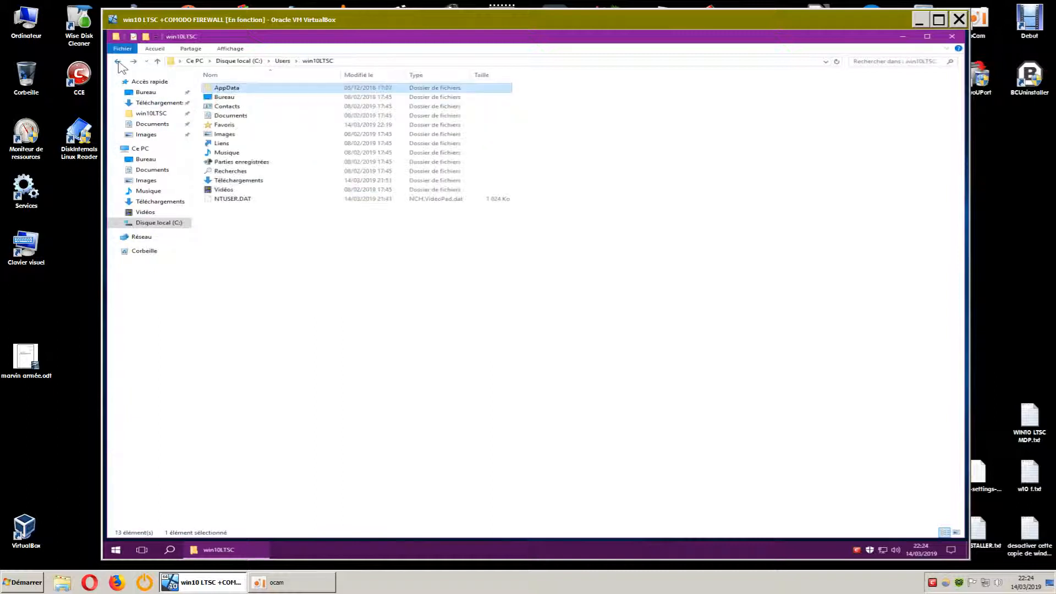
pyautogui.click(118, 62)
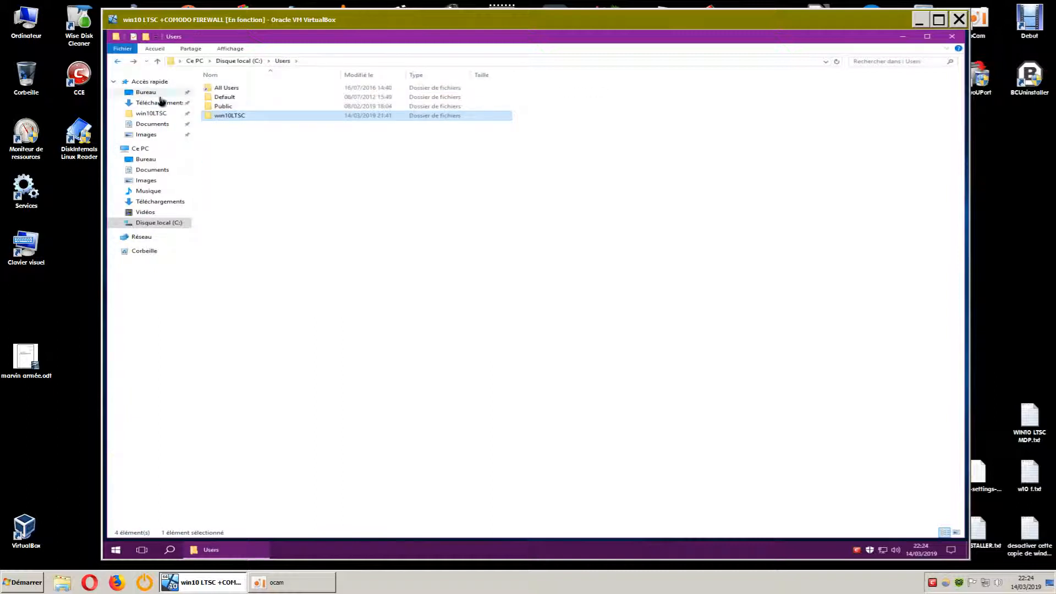
# Check the Default user's AppData Local and Roaming folders and the All Users folder for VideoPad remnants.
pyautogui.doubleClick(232, 99)
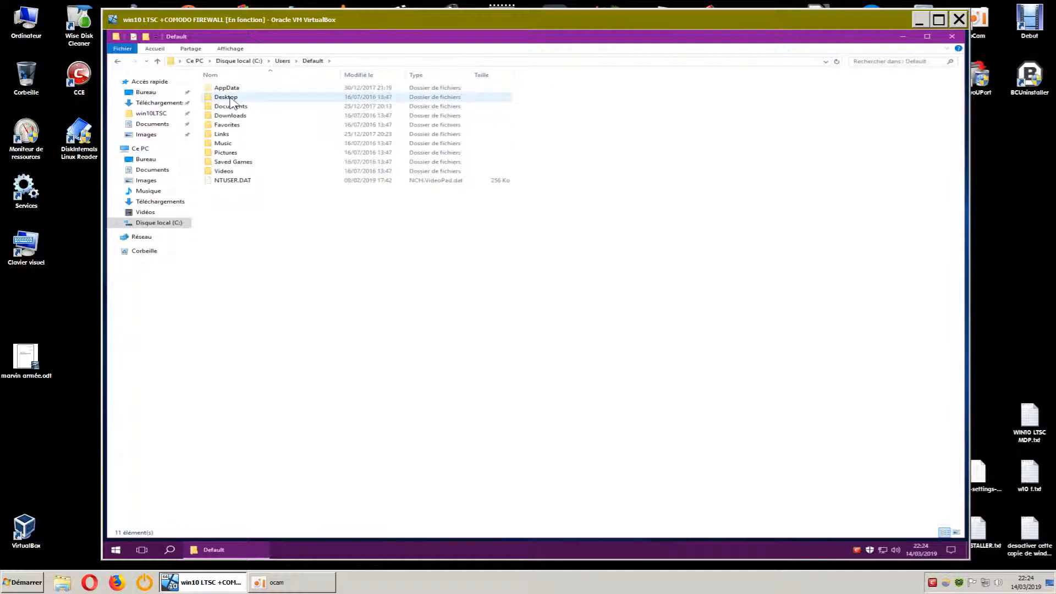
pyautogui.doubleClick(228, 88)
pyautogui.doubleClick(231, 89)
pyautogui.click(117, 62)
pyautogui.doubleClick(229, 106)
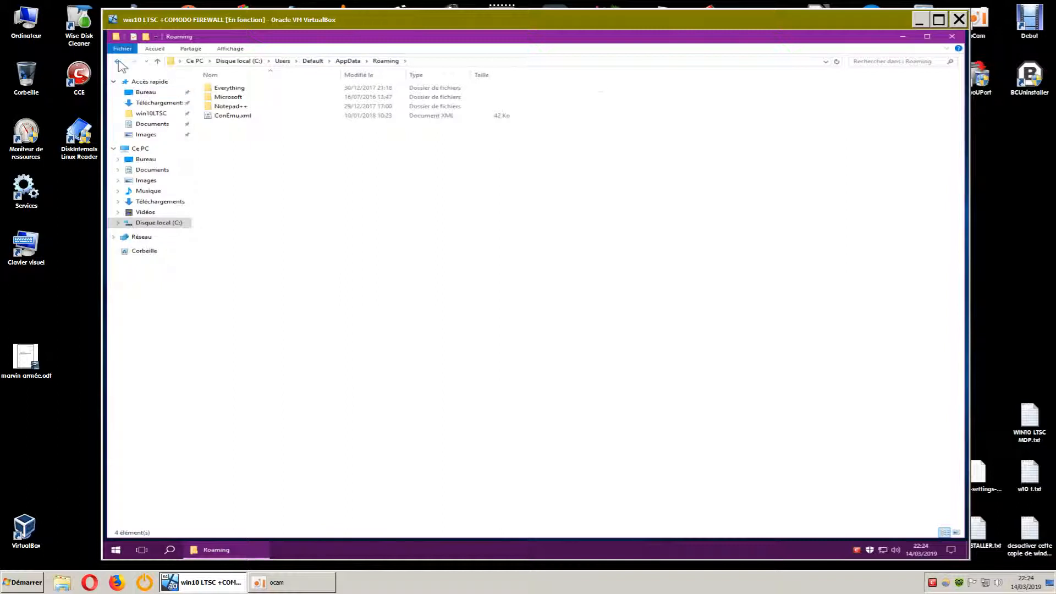
pyautogui.click(118, 63)
pyautogui.click(118, 62)
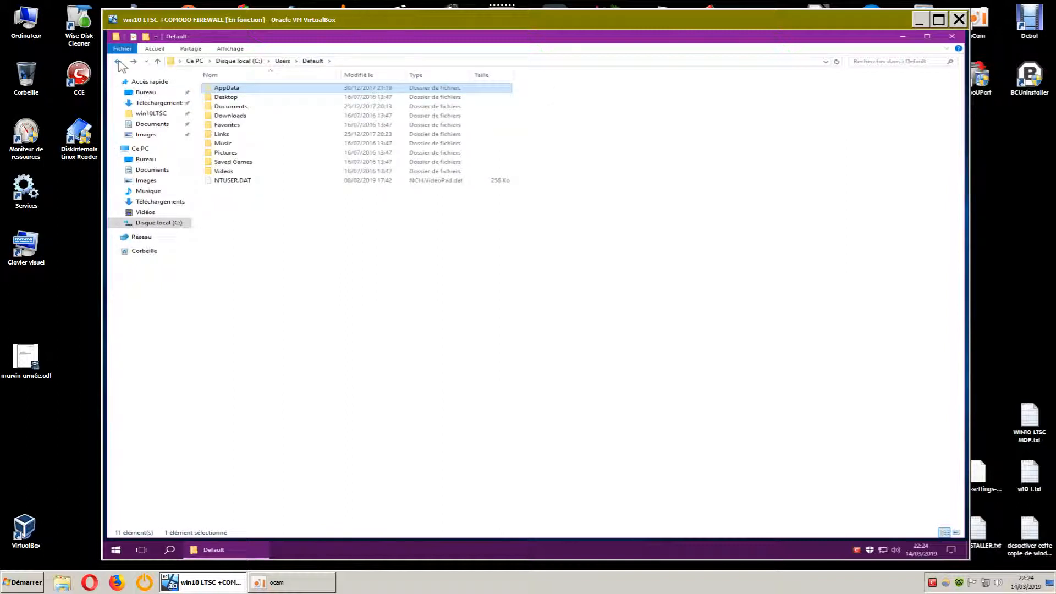
pyautogui.click(118, 62)
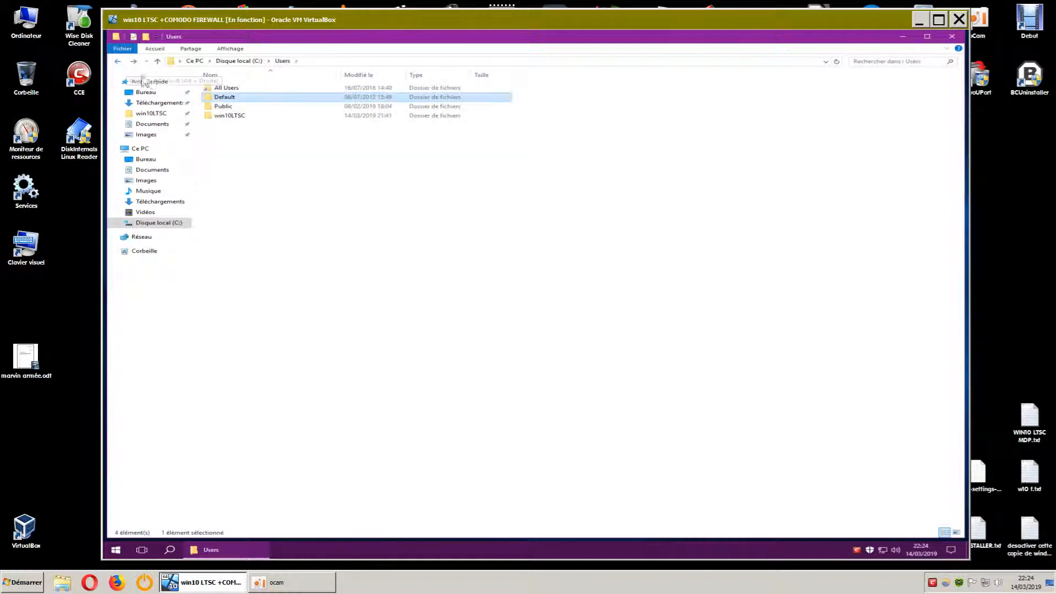
pyautogui.doubleClick(230, 89)
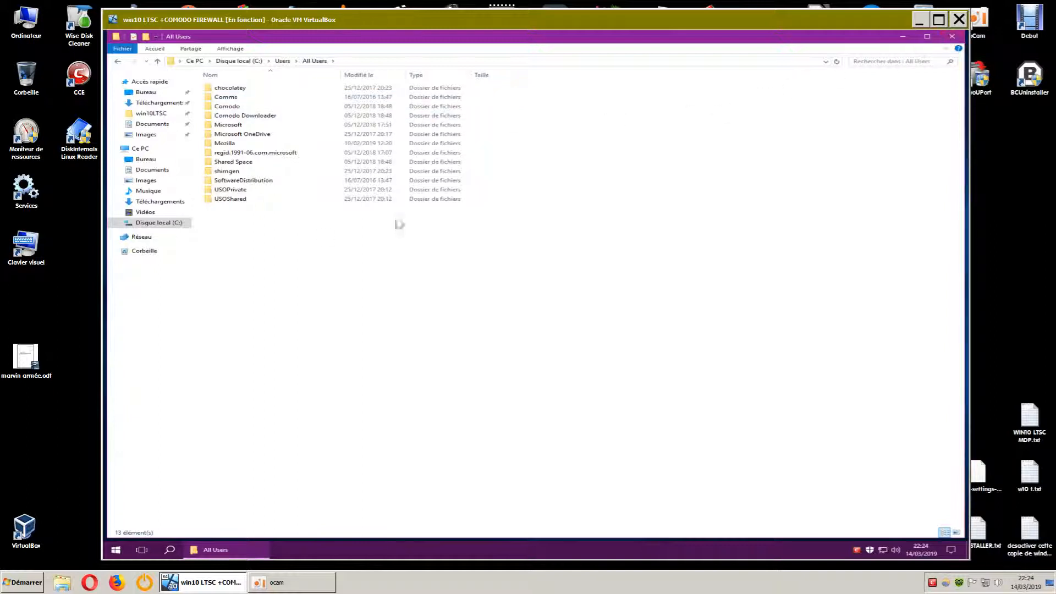
# Check the Programmes, ProgramData and Program Files (x86) folders on drive C: for VideoPad remnants, and close File Explorer.
pyautogui.click(178, 226)
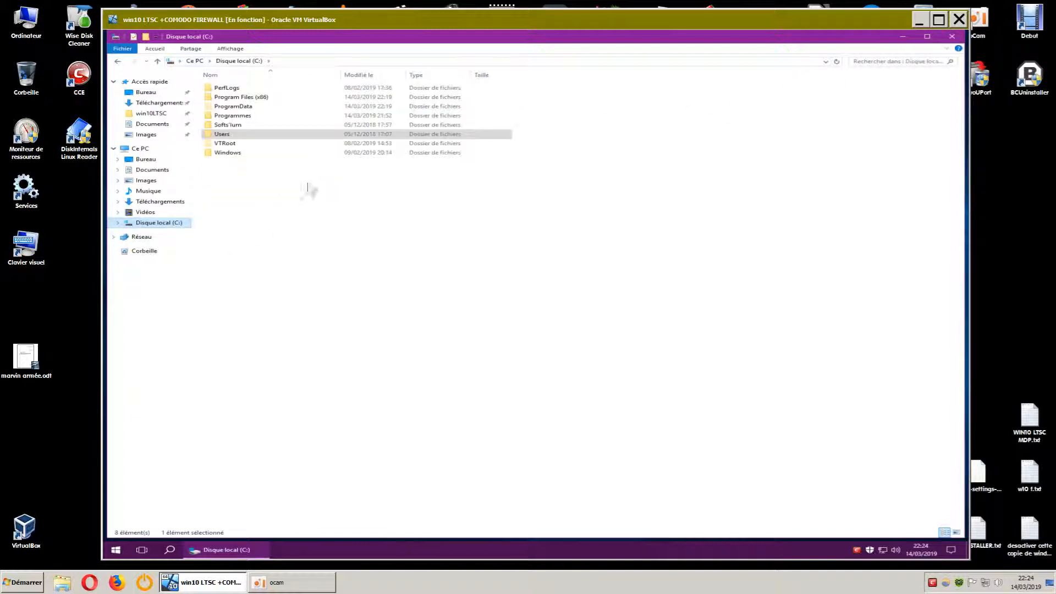
pyautogui.click(240, 117)
pyautogui.doubleClick(241, 117)
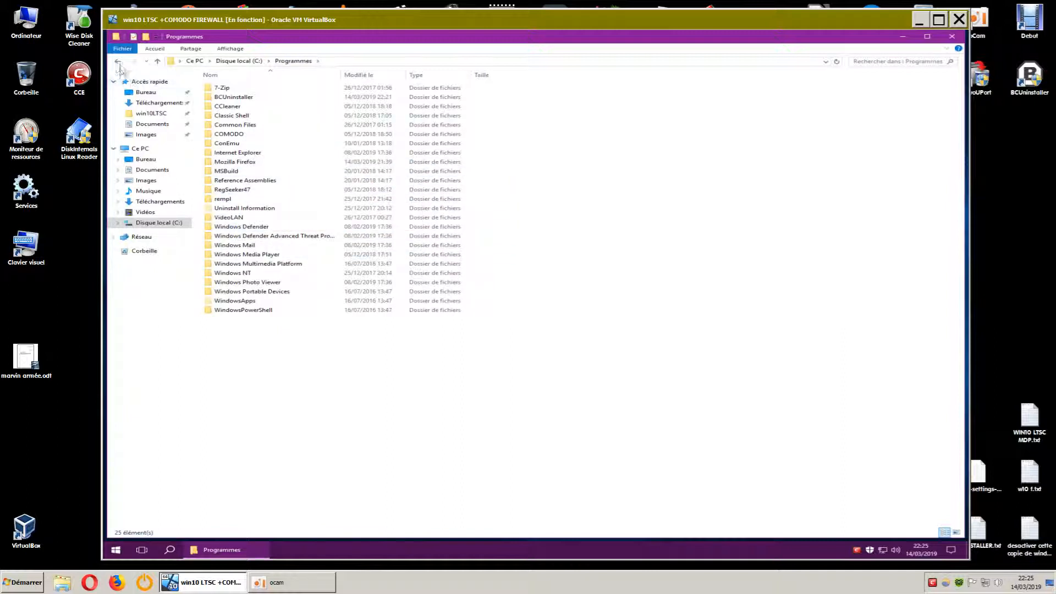
pyautogui.click(117, 61)
pyautogui.click(236, 107)
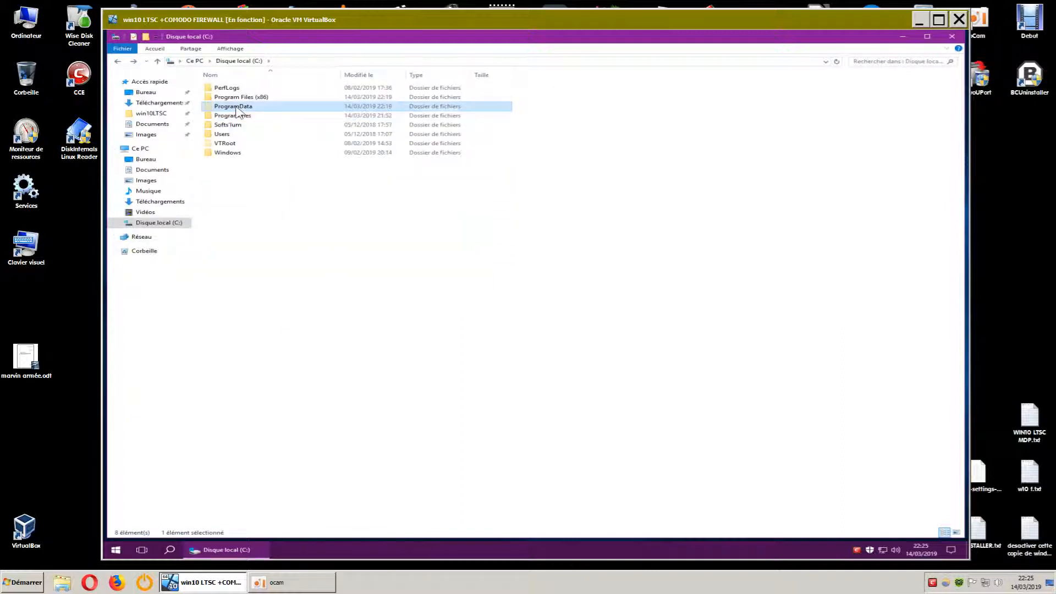
pyautogui.doubleClick(236, 107)
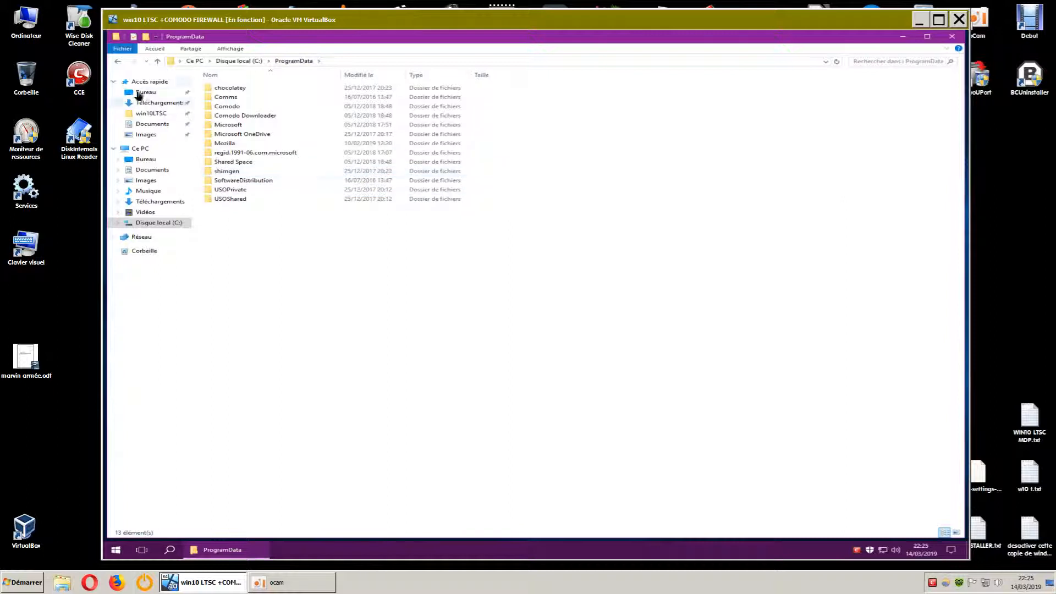
pyautogui.click(118, 63)
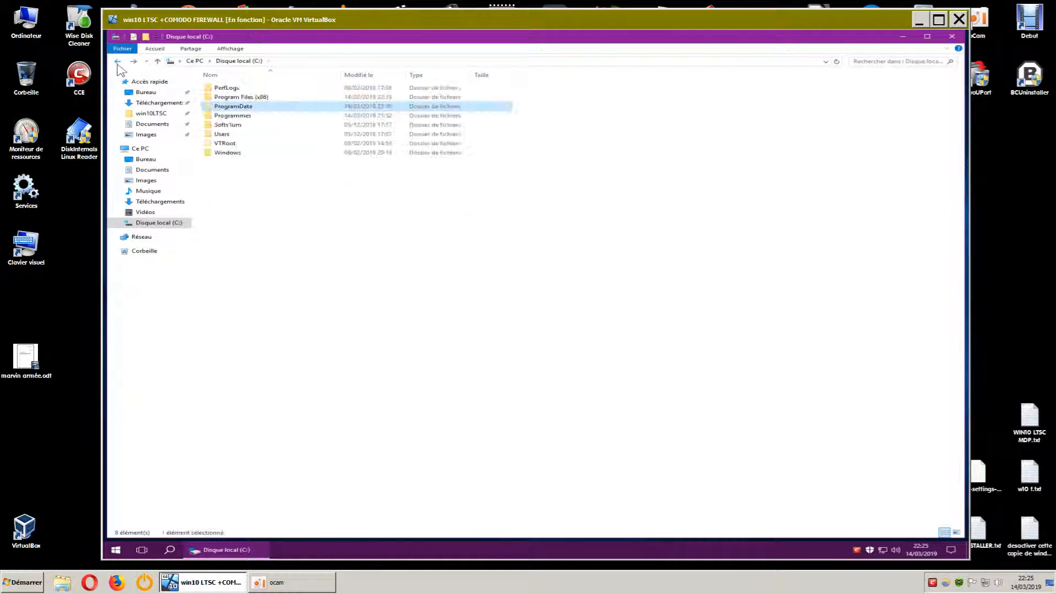
pyautogui.doubleClick(245, 99)
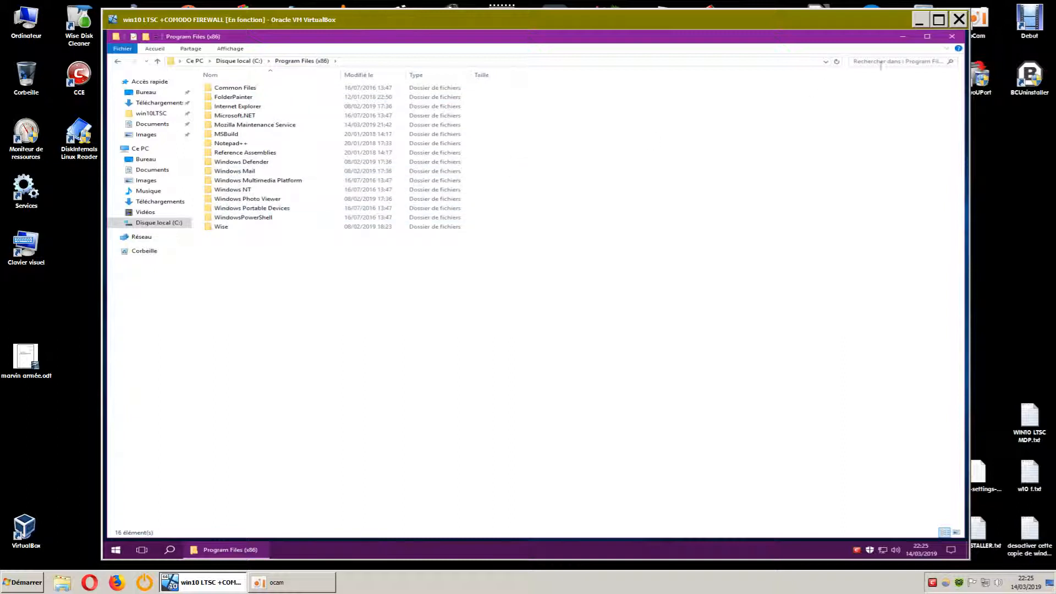
pyautogui.click(952, 37)
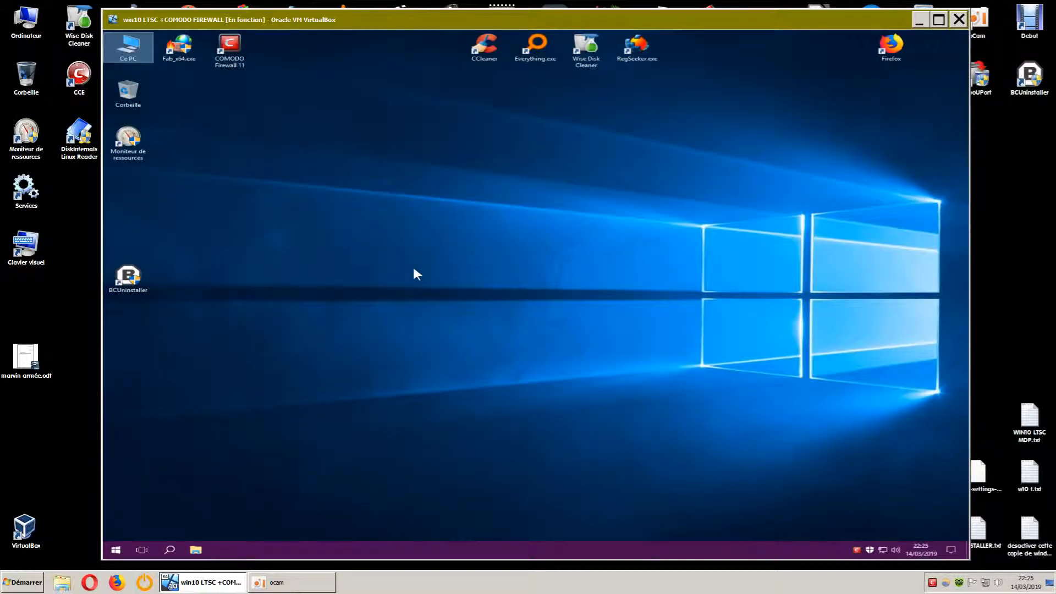
pyautogui.click(322, 360)
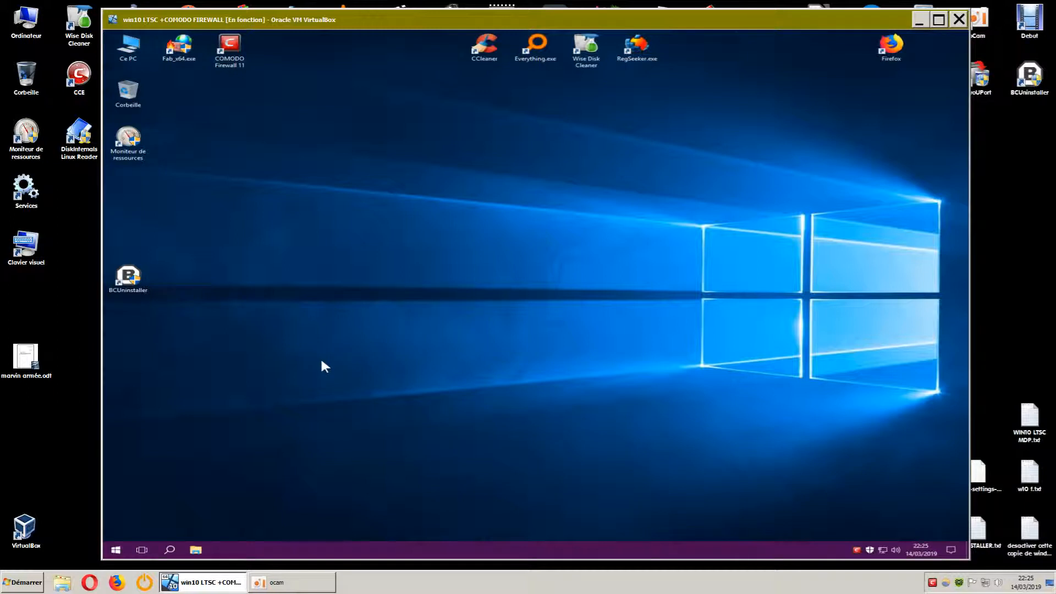
# Search for regedit in the virtual machine and open the Registry Editor.
pyautogui.click(116, 549)
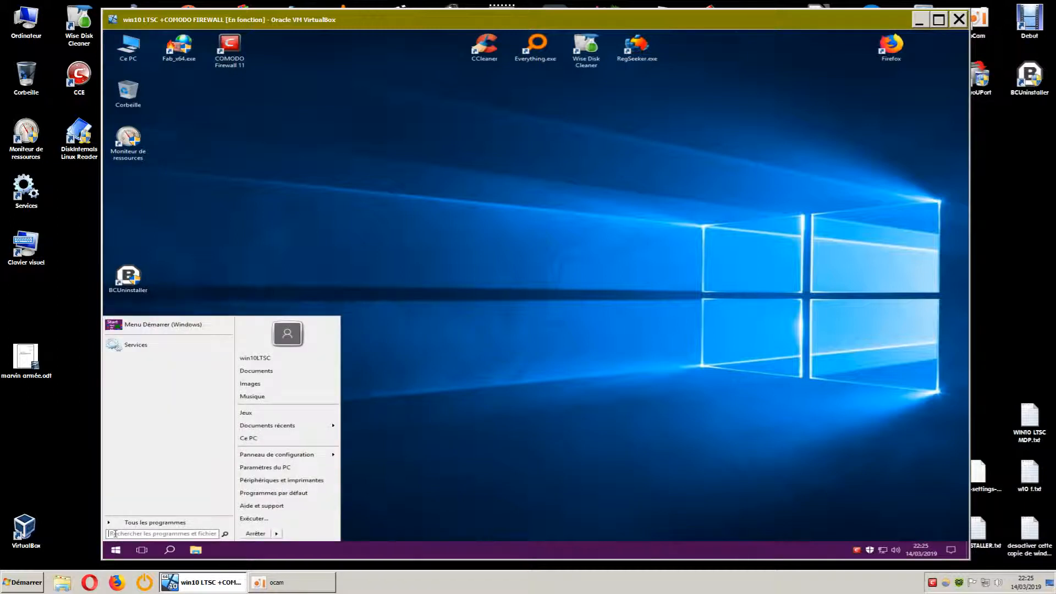
pyautogui.write('re')
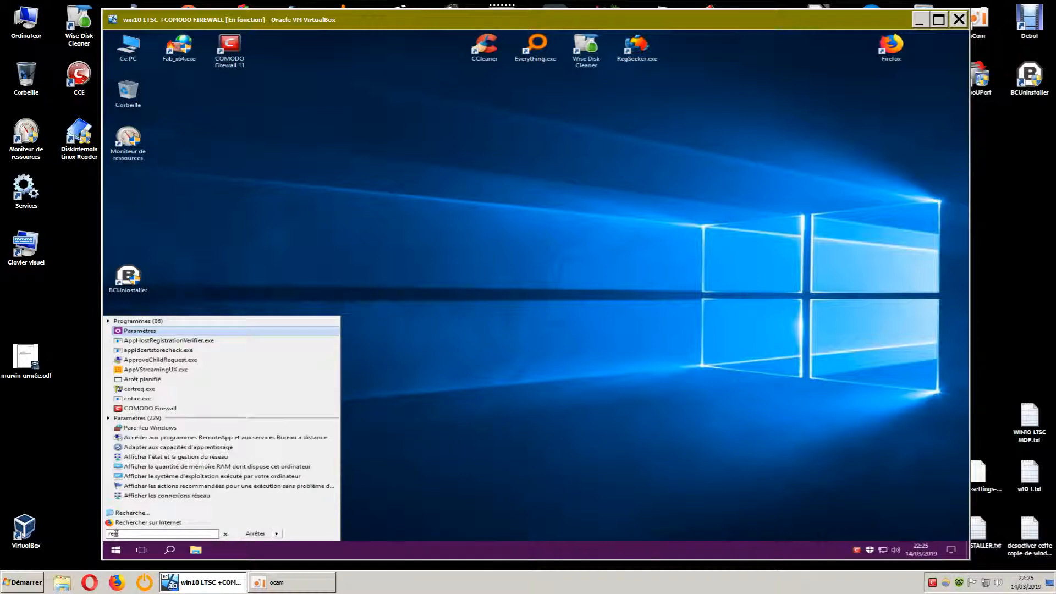
pyautogui.write('gedit')
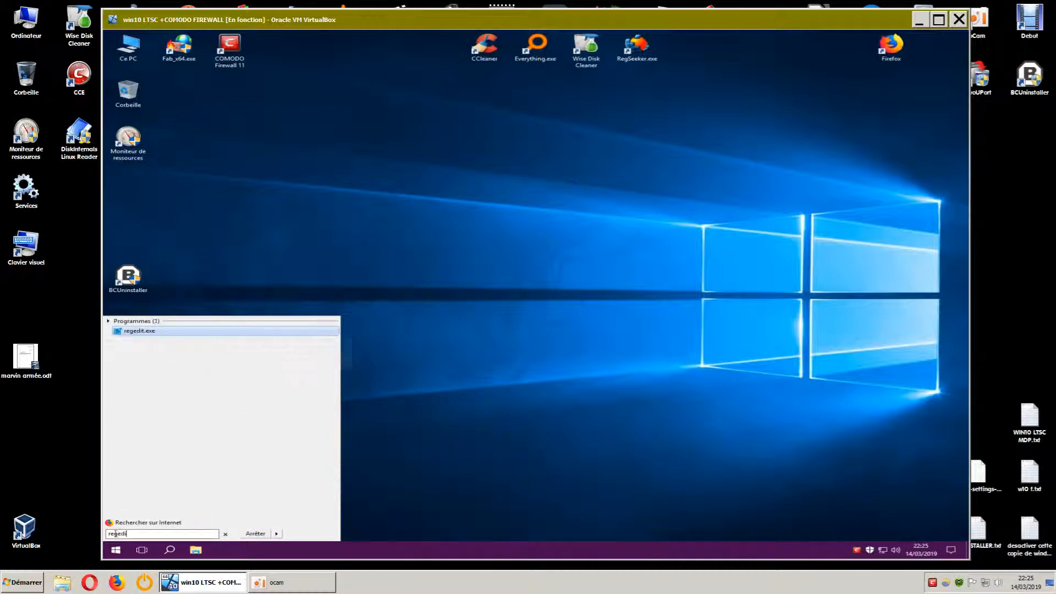
pyautogui.press('Return')
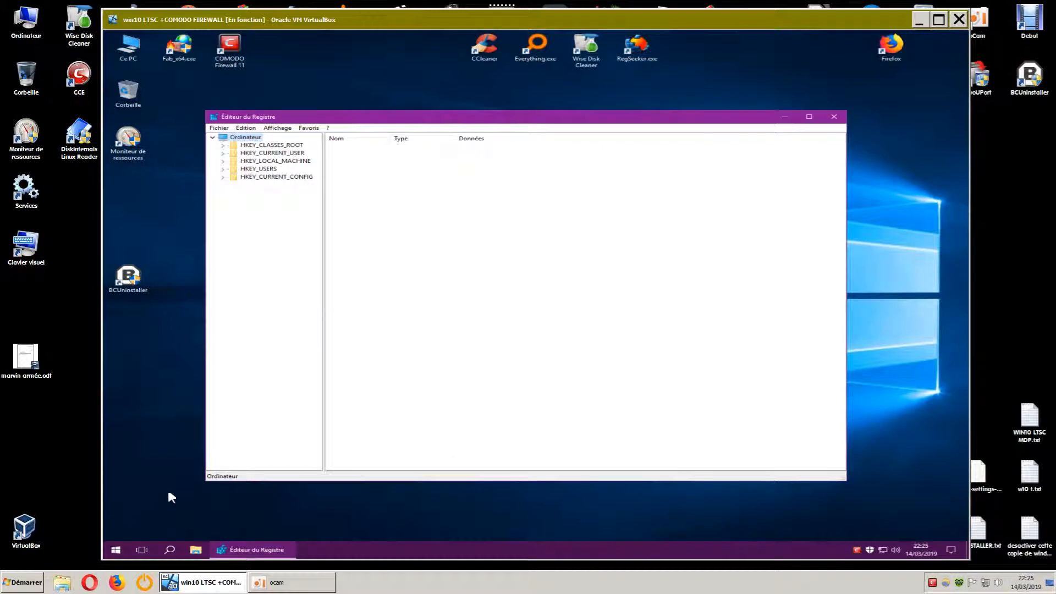
# Check the SOFTWARE key under HKEY_CURRENT_USER for VideoPad or NCH entries, and collapse the branch.
pyautogui.click(223, 153)
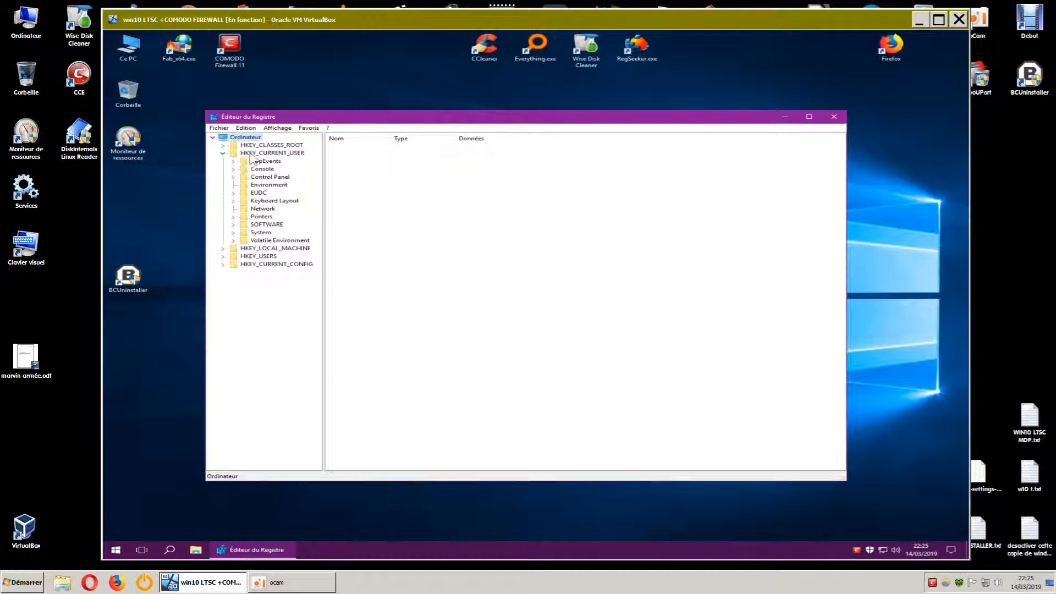
pyautogui.click(234, 225)
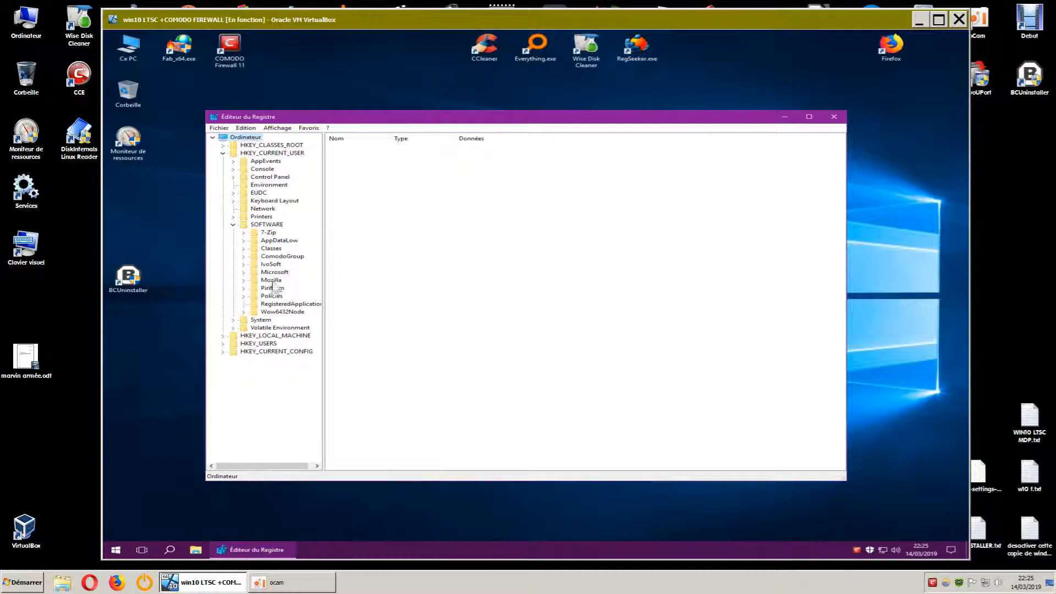
pyautogui.click(233, 225)
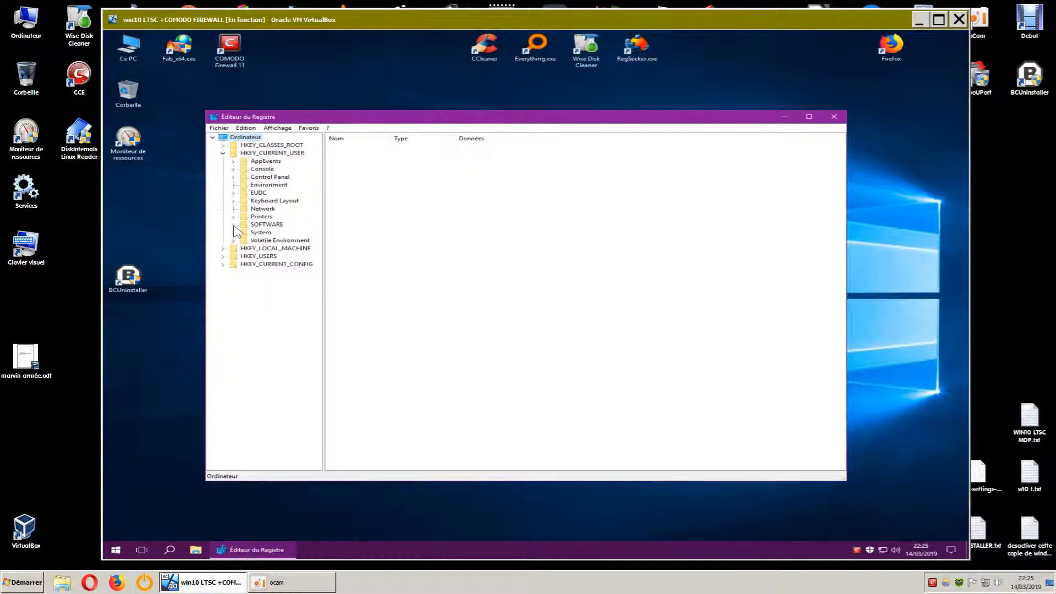
pyautogui.click(223, 154)
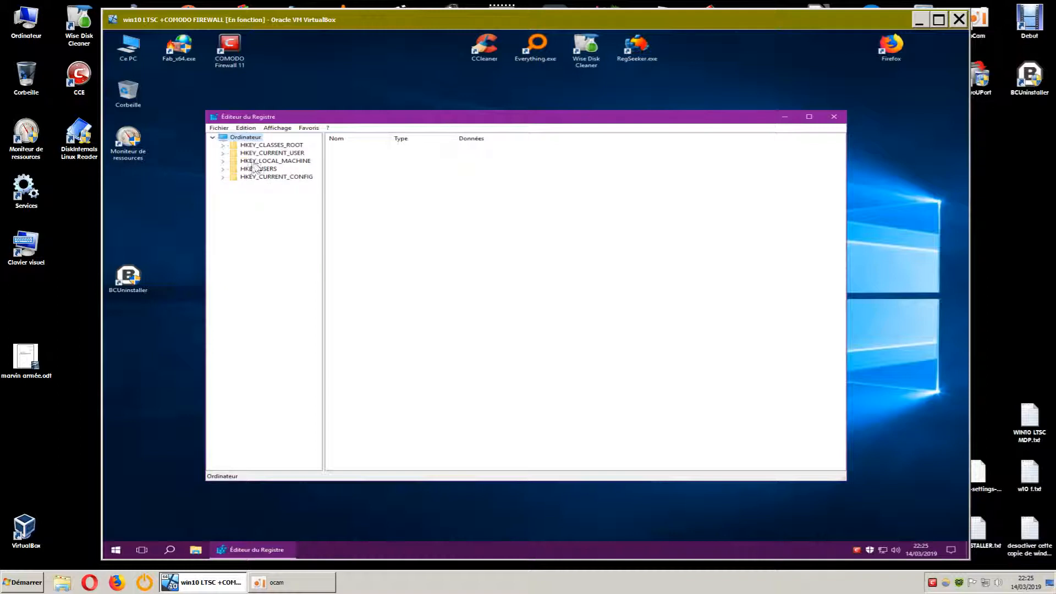
# Check the SOFTWARE key under HKEY_LOCAL_MACHINE and its WOW6432Node subkey for VideoPad or NCH entries.
pyautogui.click(223, 161)
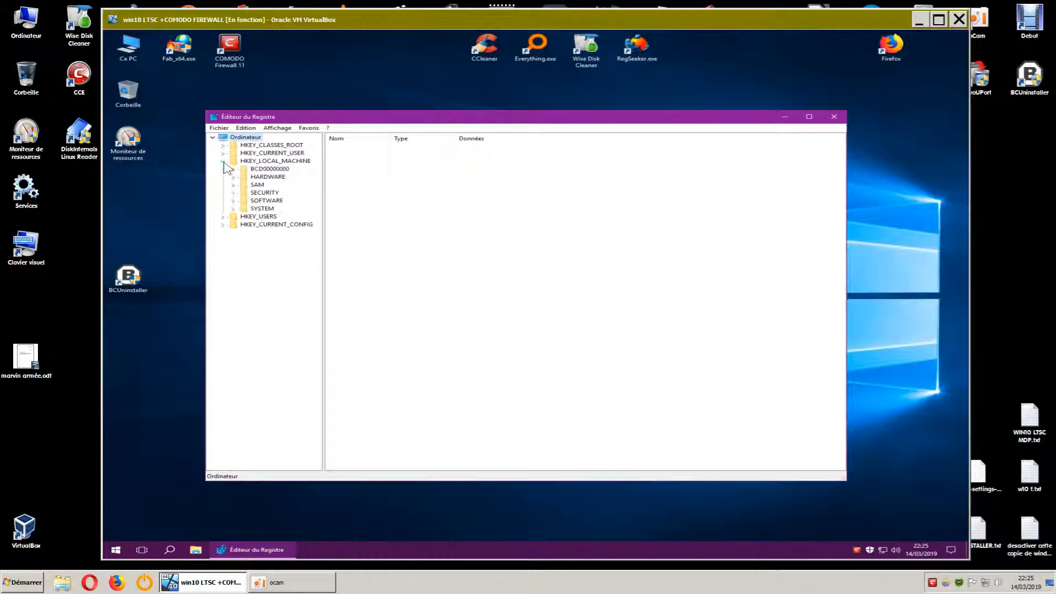
pyautogui.click(233, 201)
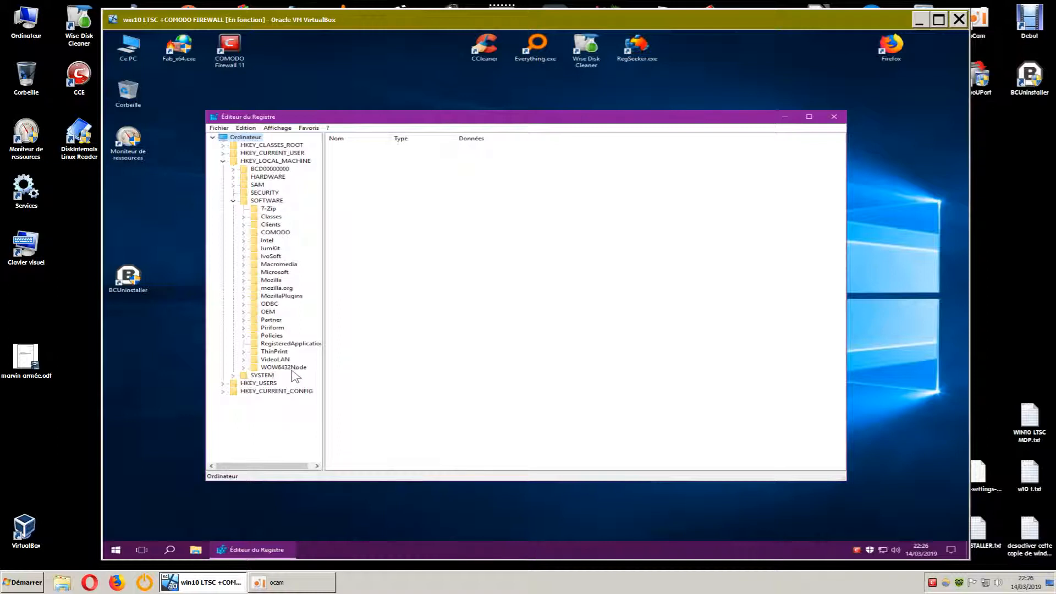
pyautogui.click(244, 367)
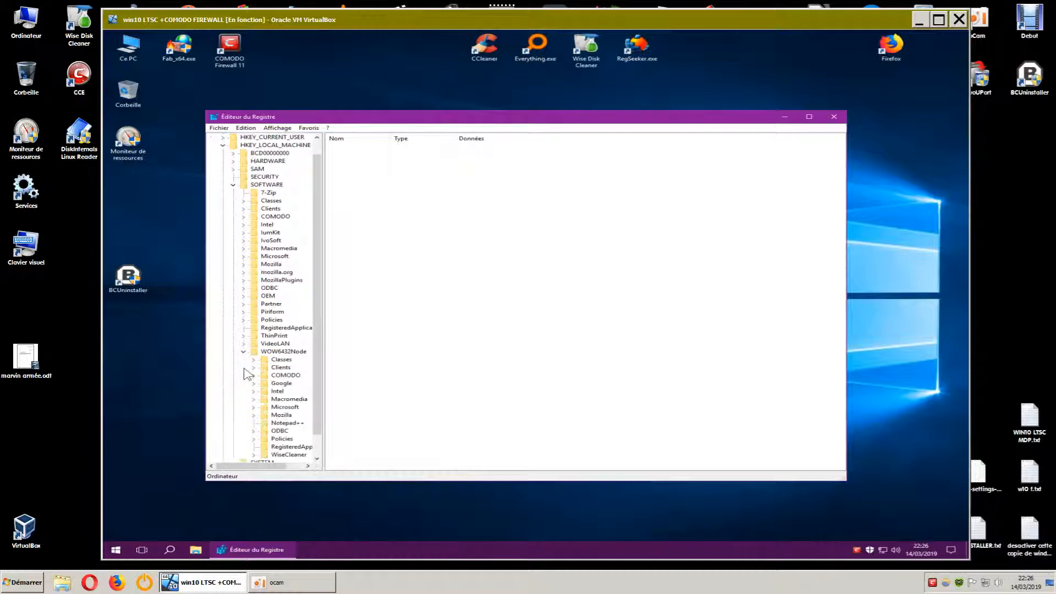
pyautogui.scroll(-1, 316, 363)
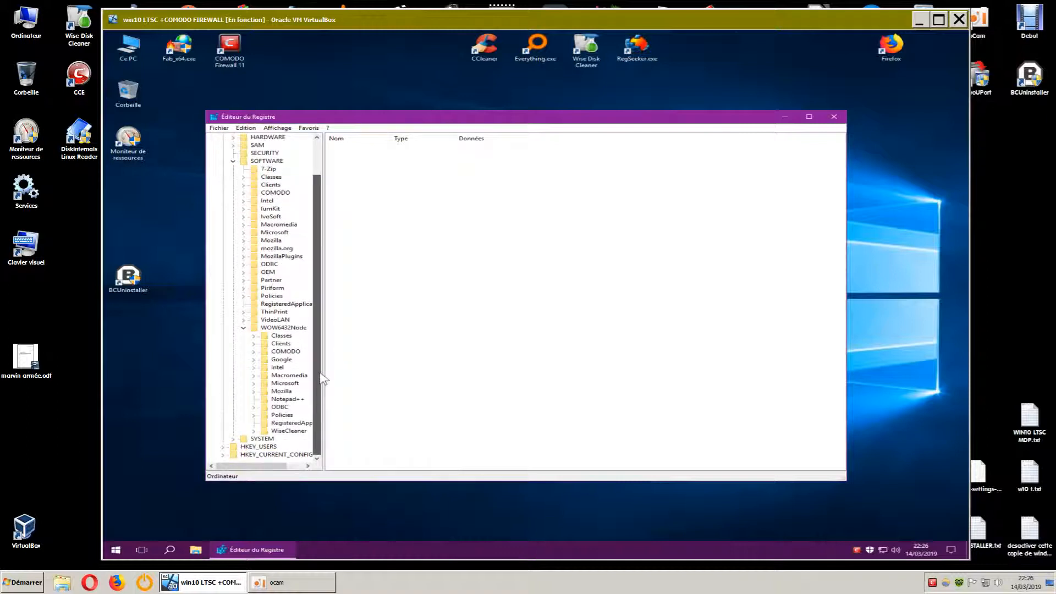
# Widen the registry key tree to show full key names, and collapse the HKEY_LOCAL_MACHINE branch with its subkeys.
pyautogui.moveTo(324, 374); pyautogui.dragTo(388, 378)
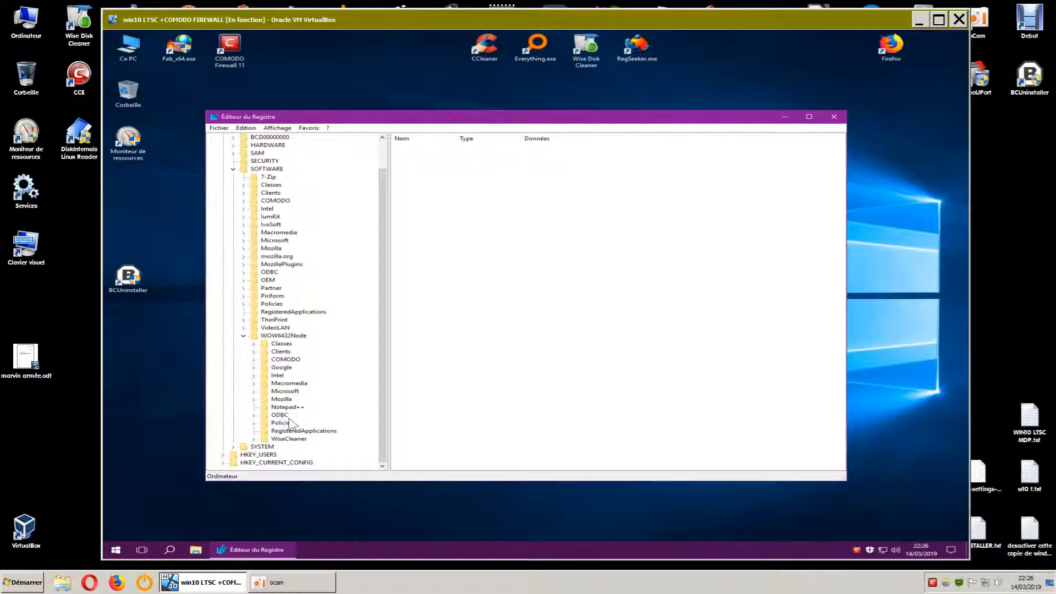
pyautogui.click(243, 336)
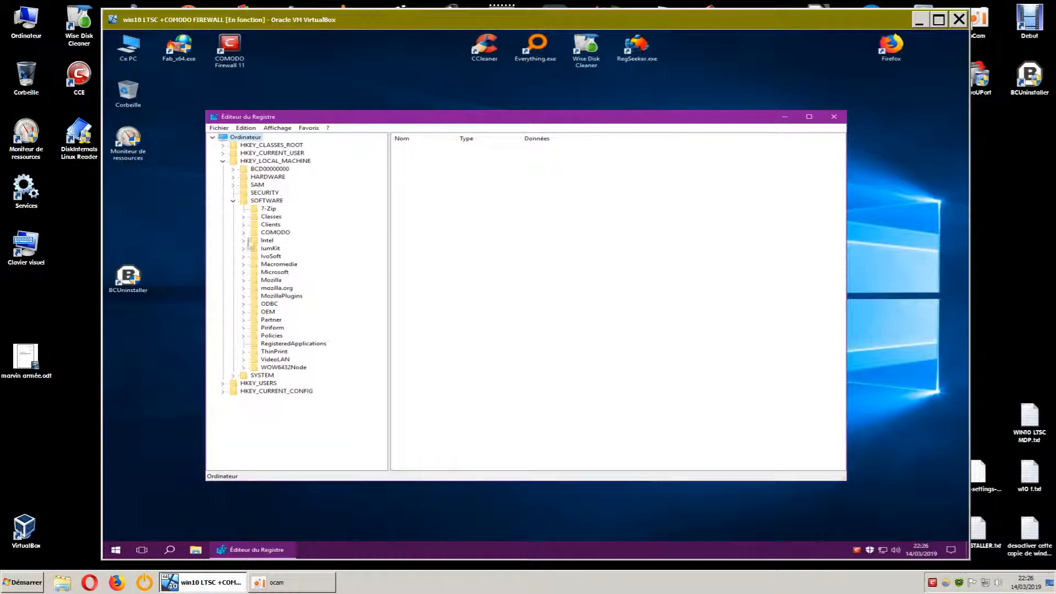
pyautogui.click(234, 202)
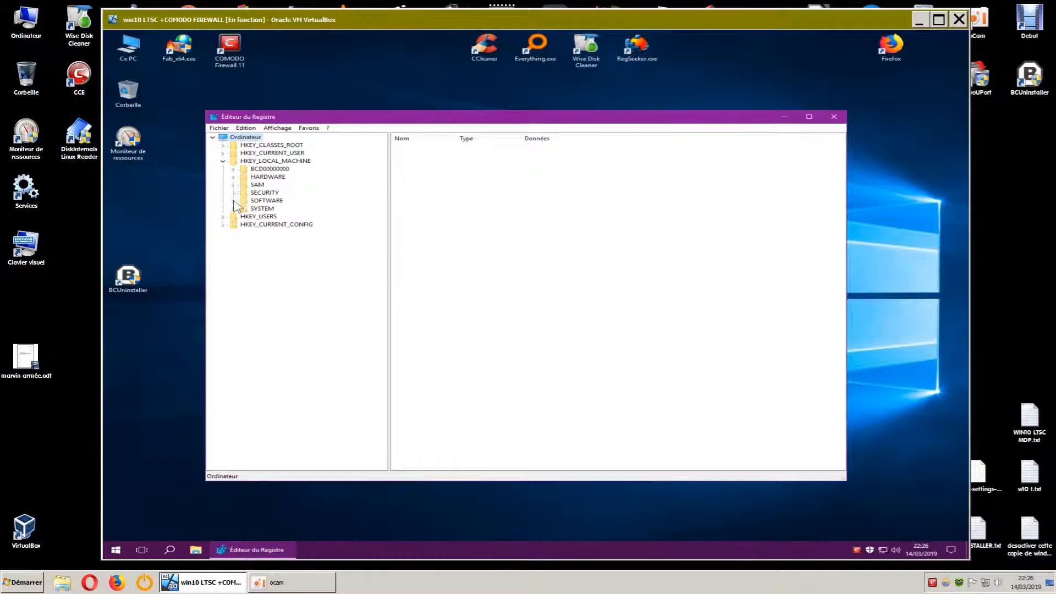
pyautogui.click(223, 162)
# Check the Software keys of .DEFAULT and S-1-5-18 under HKEY_USERS for VideoPad or NCH entries, collapsing each one.
pyautogui.click(224, 168)
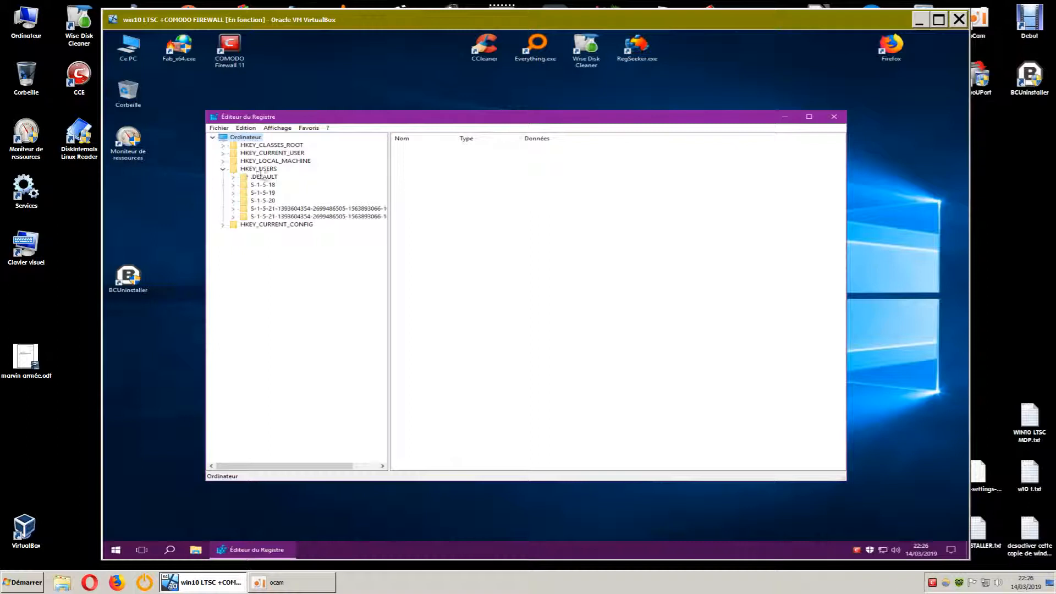
pyautogui.click(233, 177)
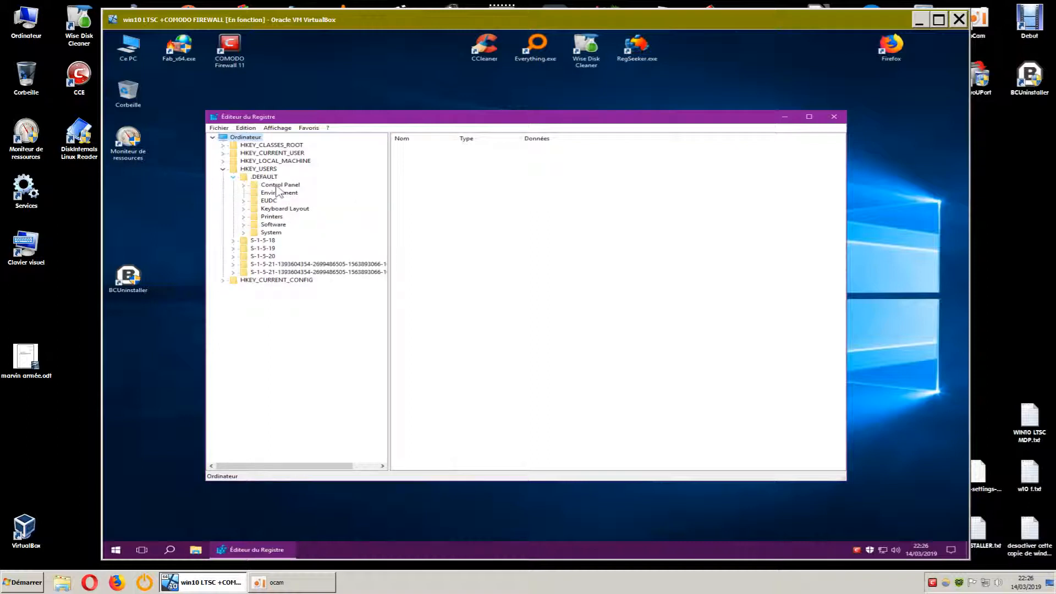
pyautogui.click(244, 226)
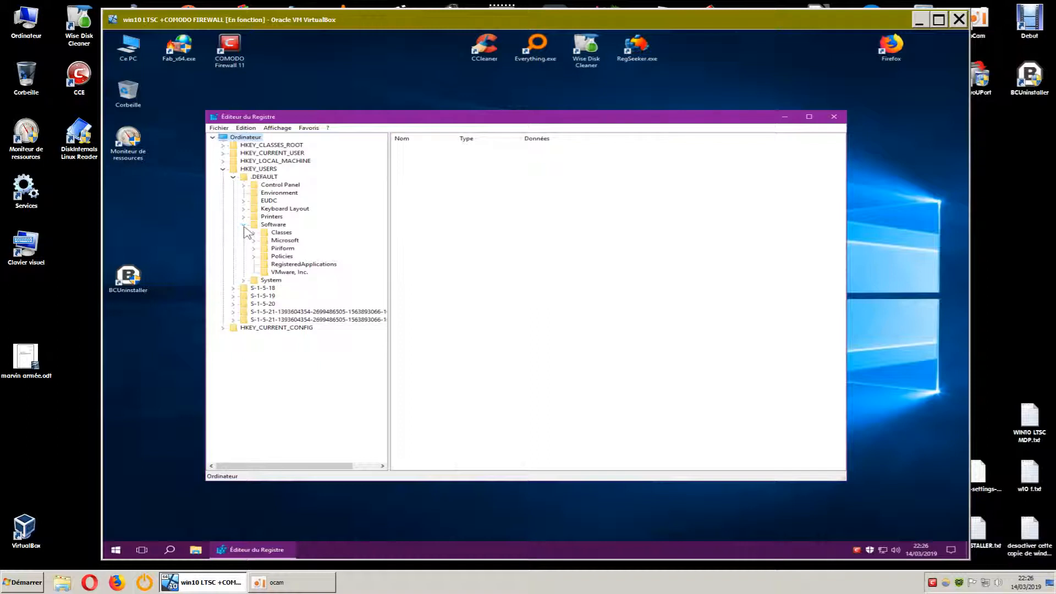
pyautogui.click(243, 226)
pyautogui.click(234, 177)
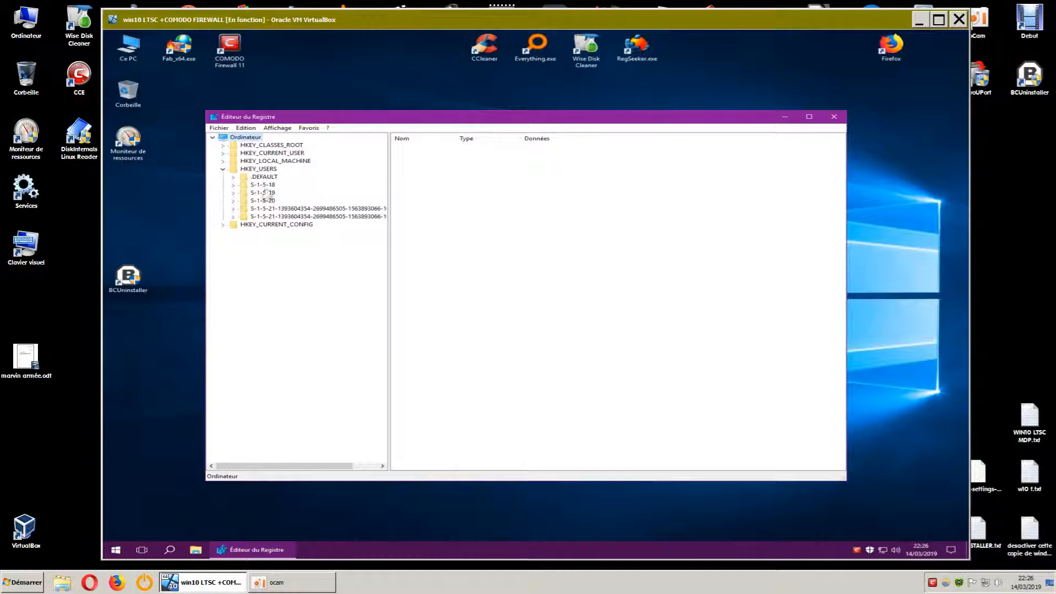
pyautogui.click(234, 185)
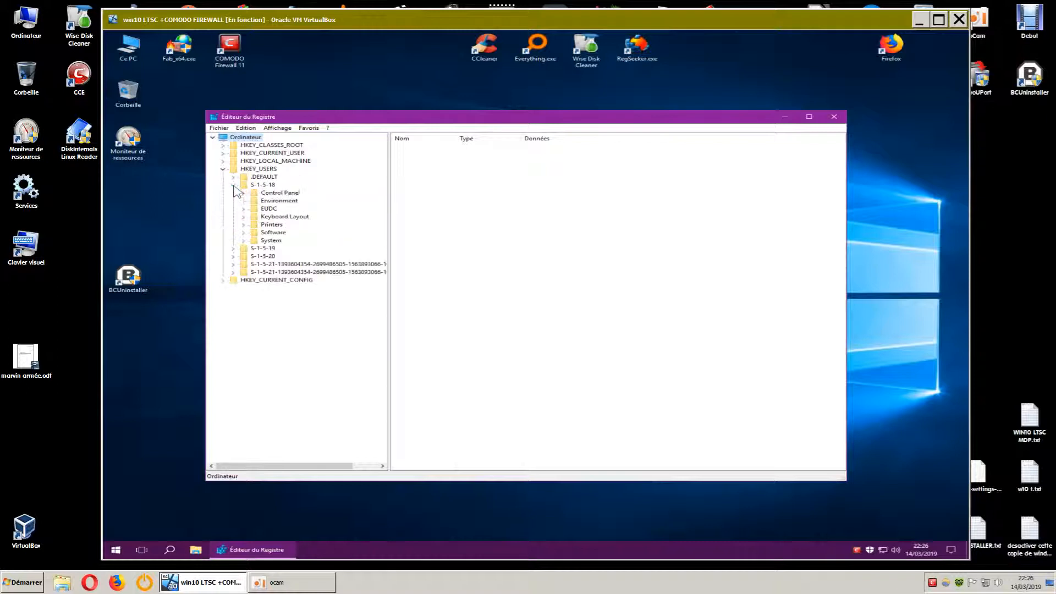
pyautogui.click(244, 233)
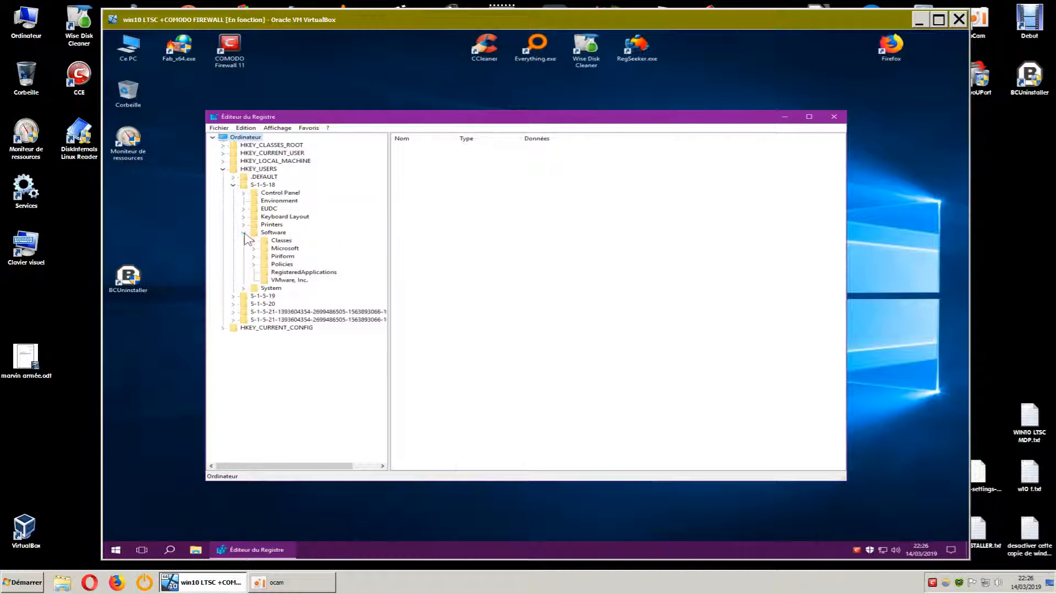
pyautogui.click(244, 233)
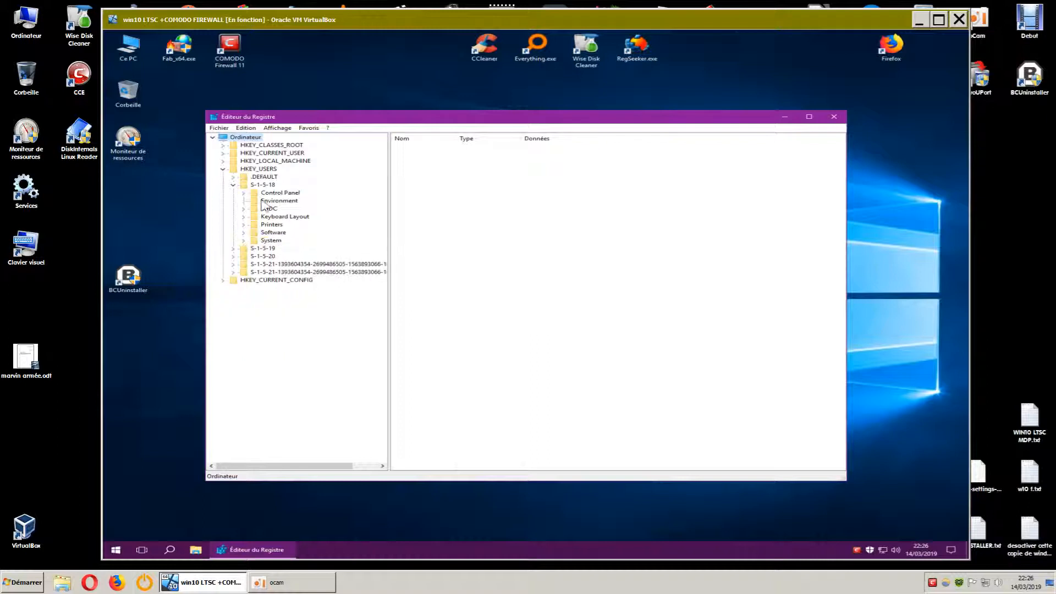
pyautogui.click(233, 185)
# Check the SOFTWARE keys of S-1-5-19 and S-1-5-20 under HKEY_USERS for VideoPad or NCH entries, collapsing each one.
pyautogui.click(233, 193)
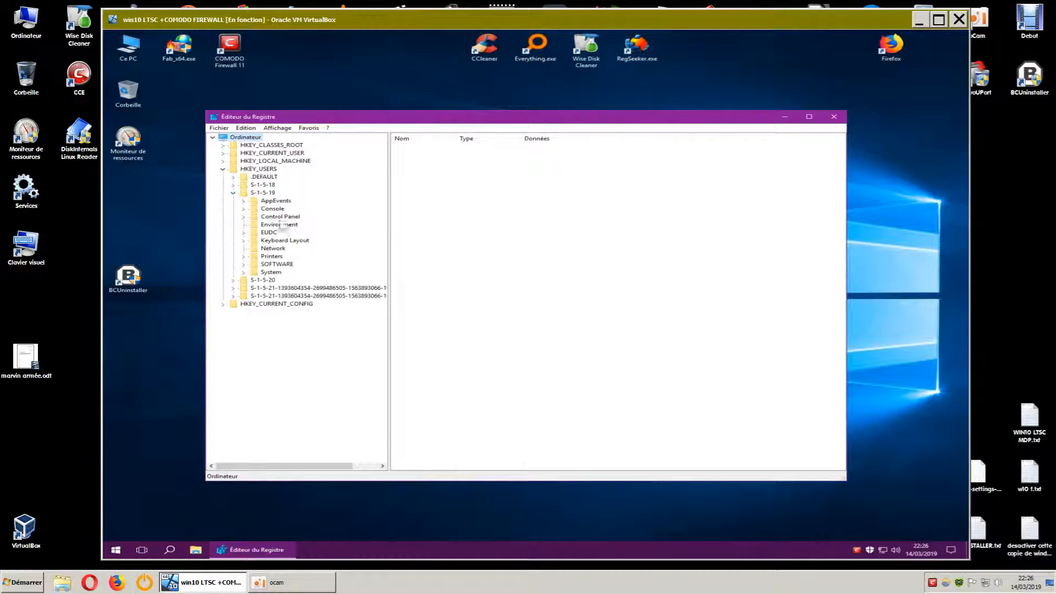
pyautogui.click(244, 264)
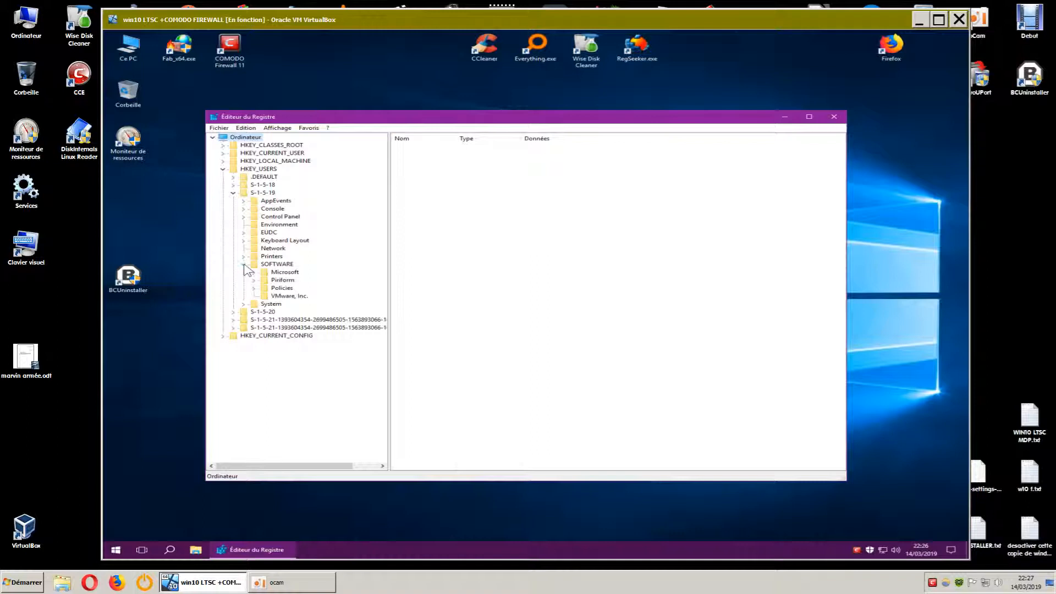
pyautogui.click(244, 264)
pyautogui.click(233, 193)
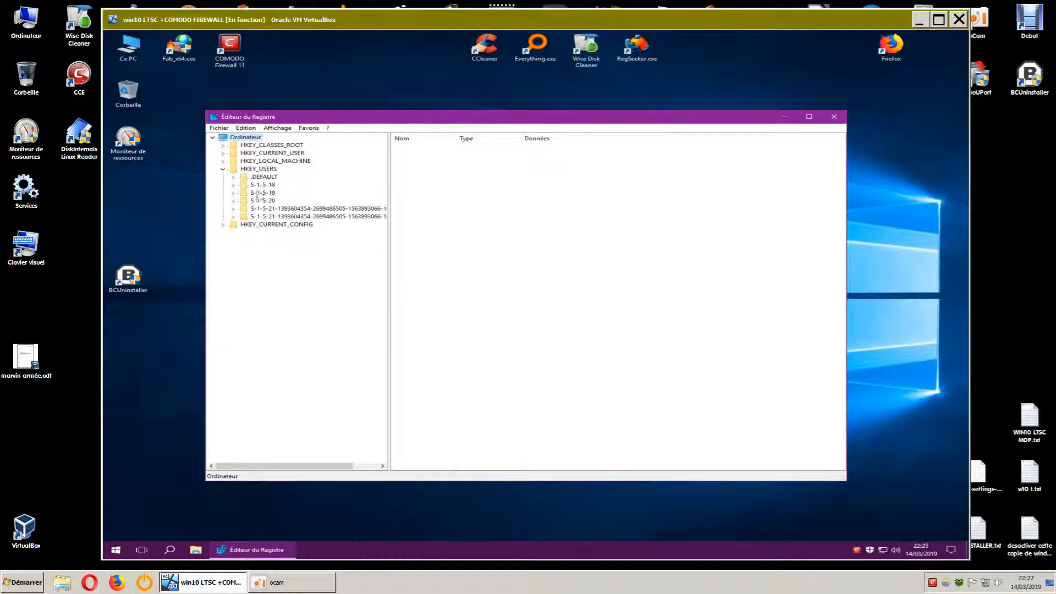
pyautogui.click(233, 201)
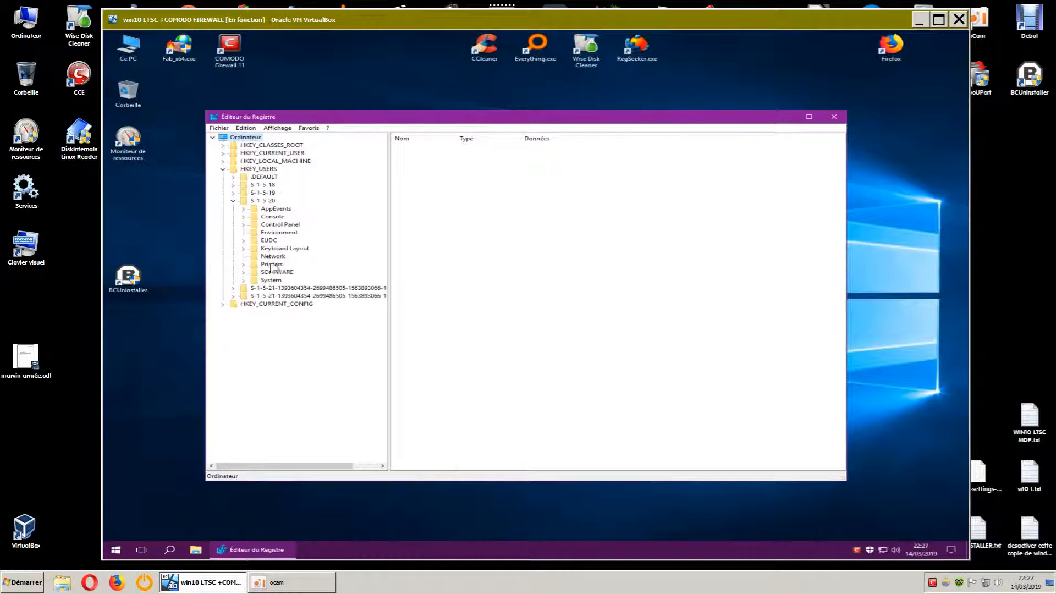
pyautogui.click(244, 272)
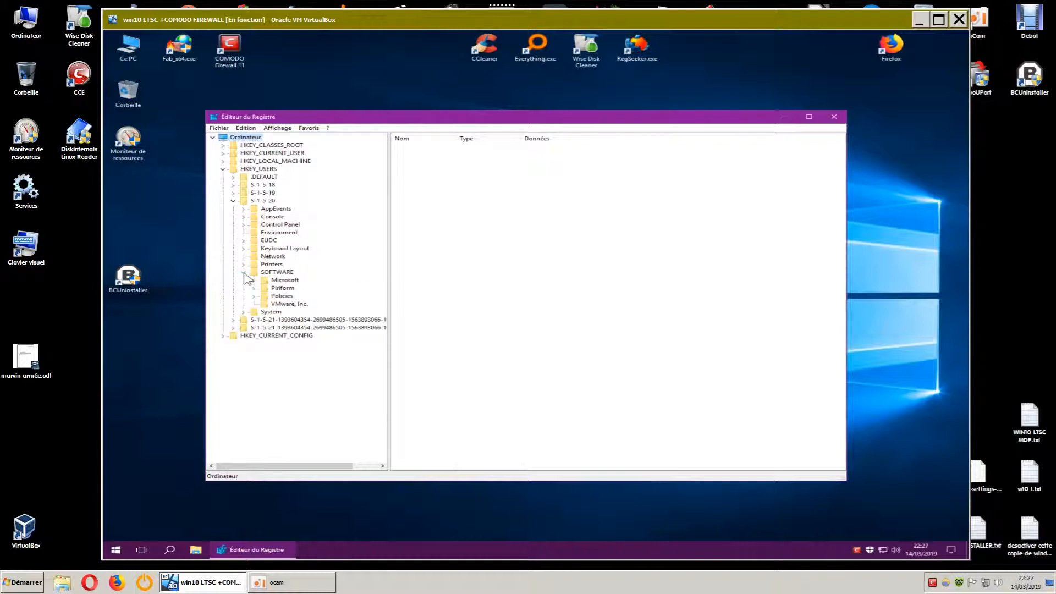
pyautogui.click(243, 272)
pyautogui.click(233, 201)
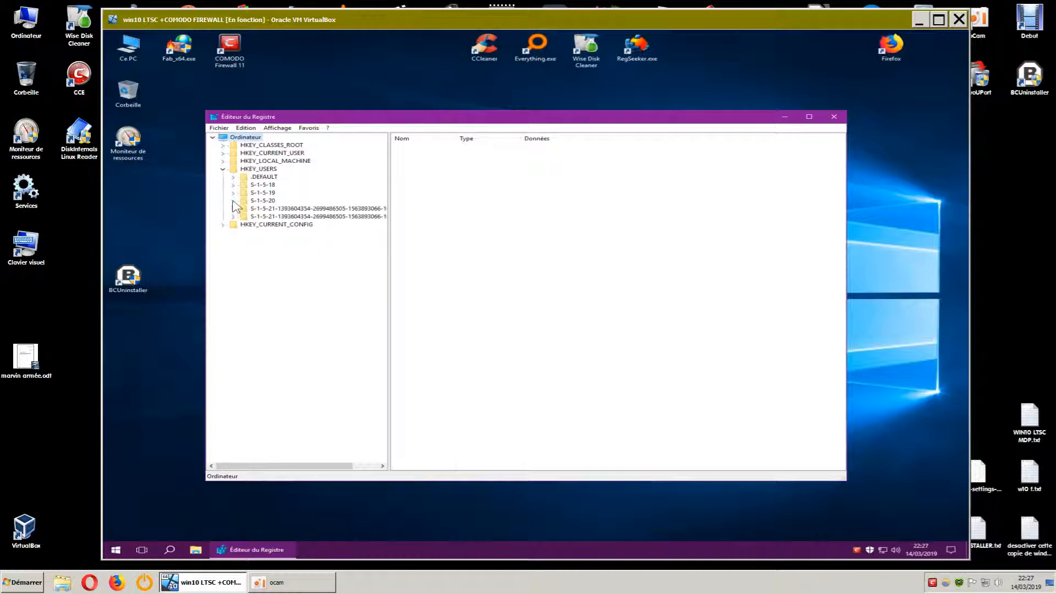
# Check the SOFTWARE key of the first S-1-5-21 user under HKEY_USERS for VideoPad entries, and collapse the HKEY_USERS branch.
pyautogui.click(233, 210)
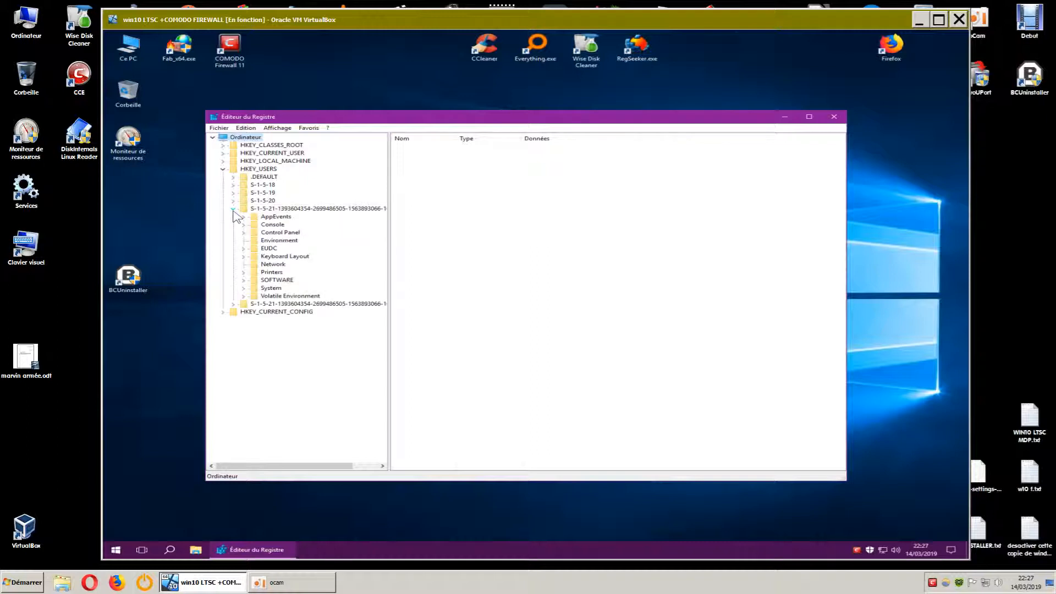
pyautogui.click(244, 280)
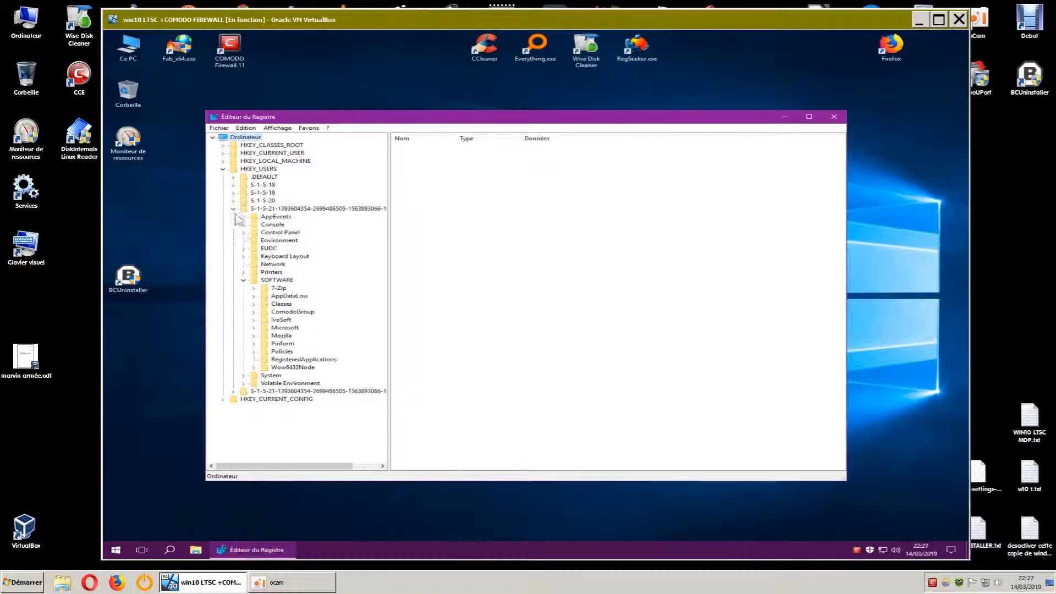
pyautogui.click(243, 280)
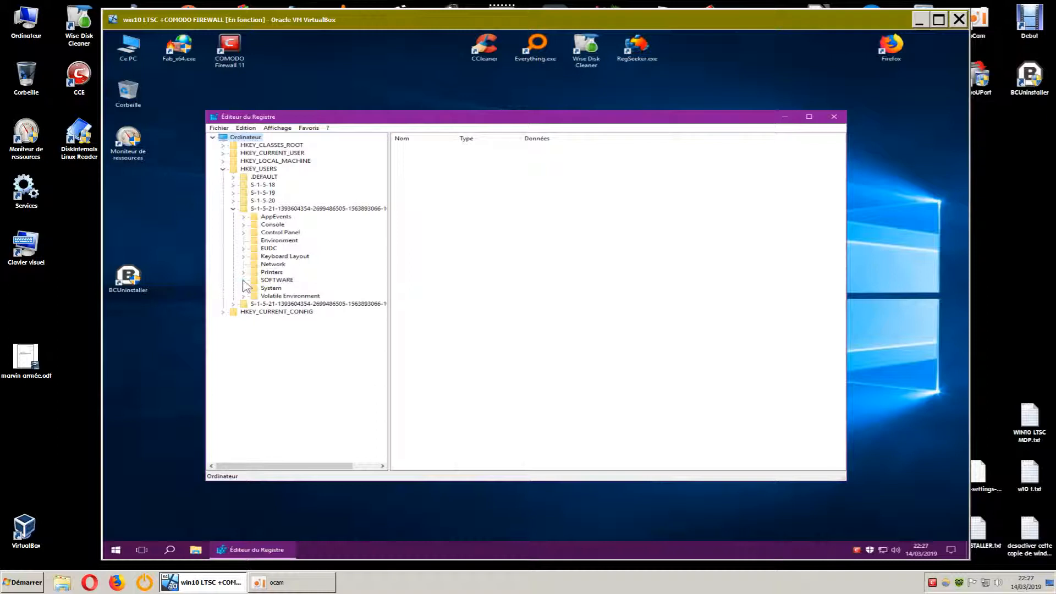
pyautogui.click(233, 209)
pyautogui.click(223, 169)
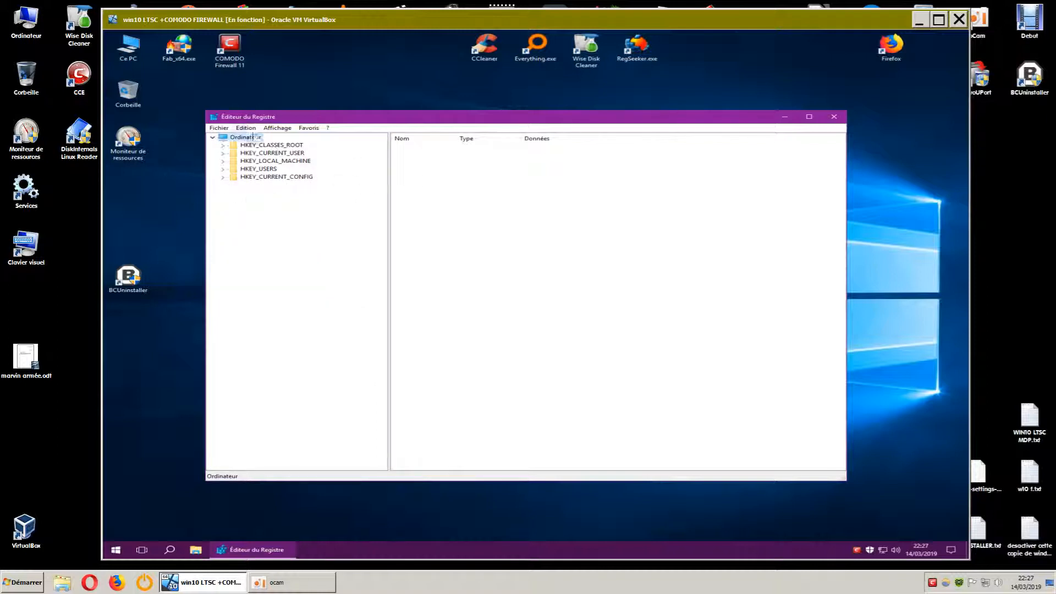
# Search the whole registry for videopad in keys, values and data.
pyautogui.click(247, 129)
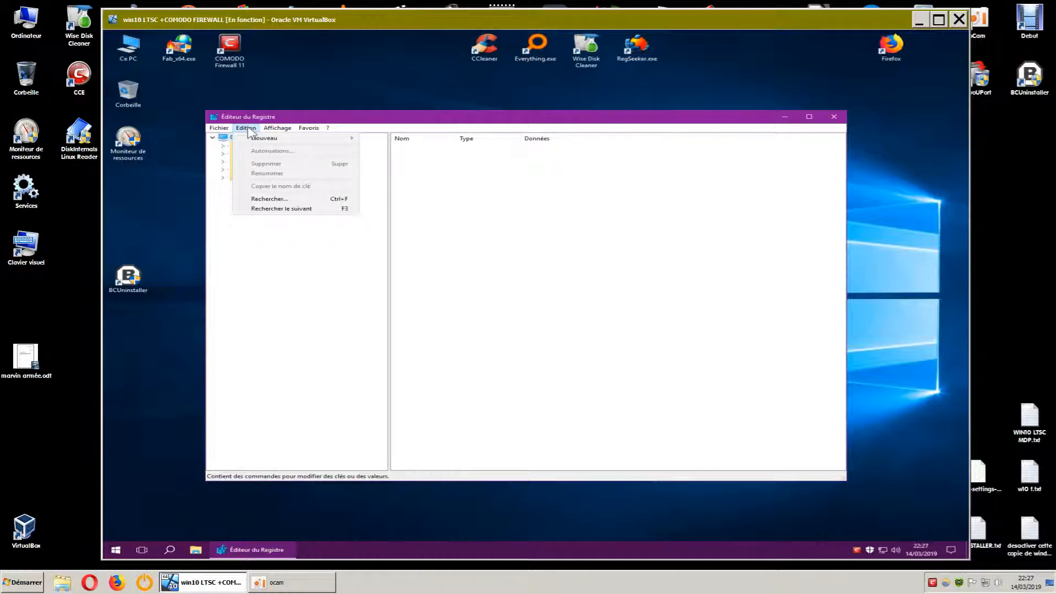
pyautogui.click(257, 199)
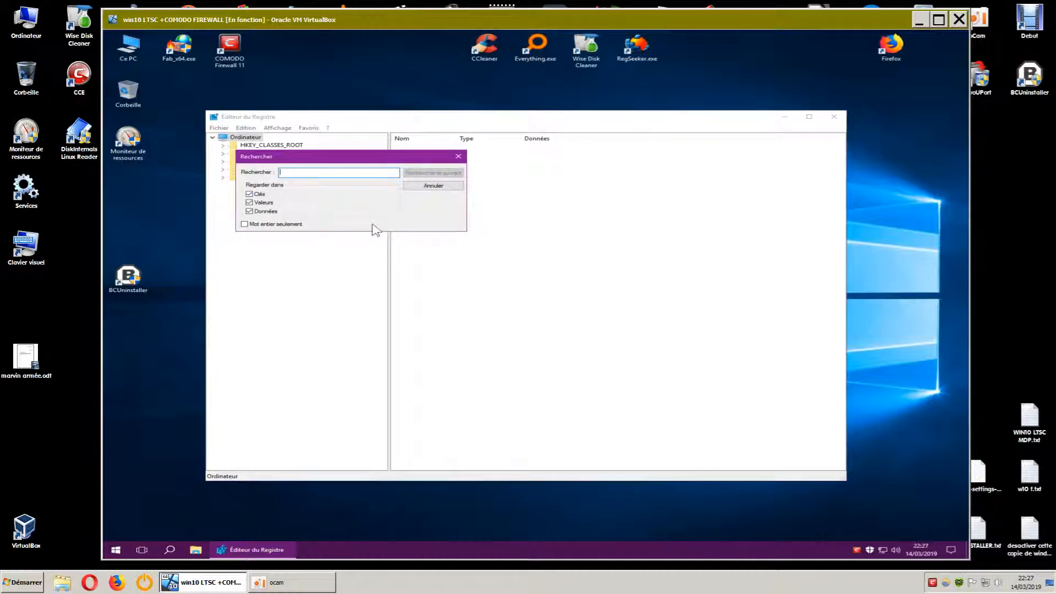
pyautogui.write('u')
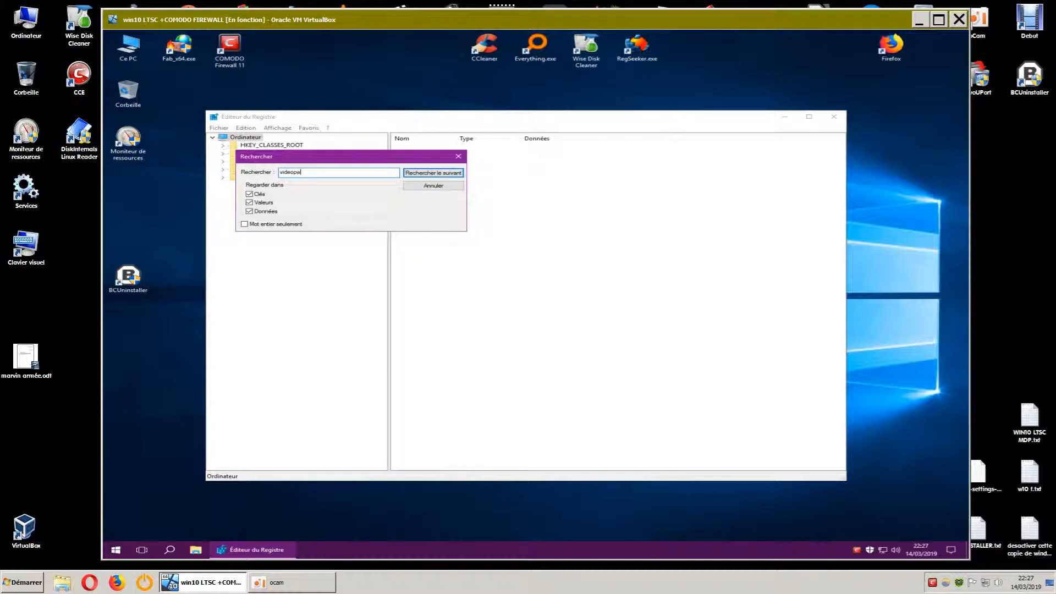
pyautogui.click(448, 172)
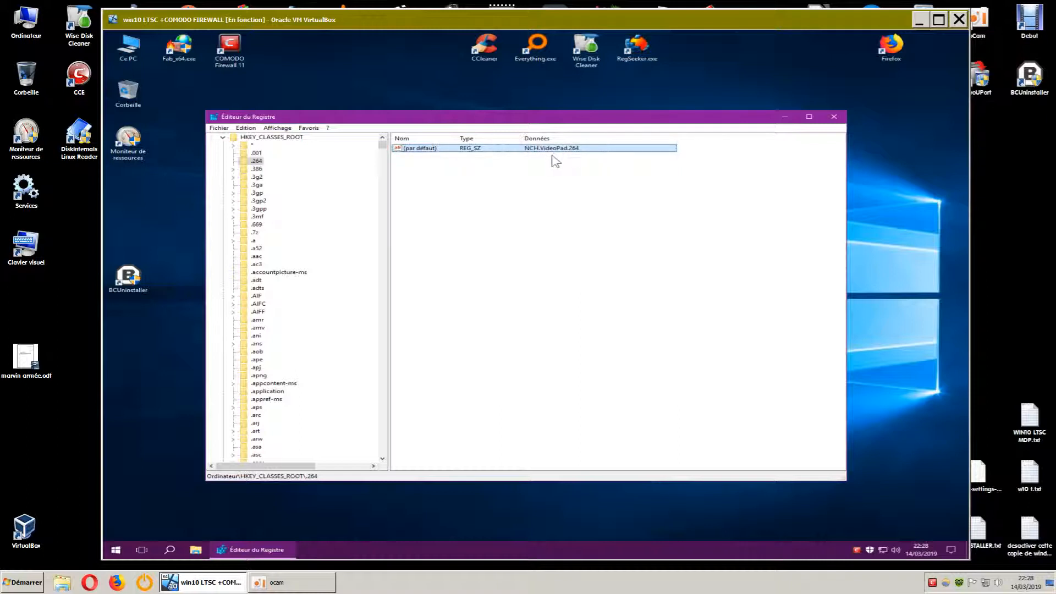
# Delete the default value NCH.VideoPad.264 from the .264 key under HKEY_CLASSES_ROOT and confirm the deletion.
pyautogui.moveTo(557, 121); pyautogui.dragTo(606, 90)
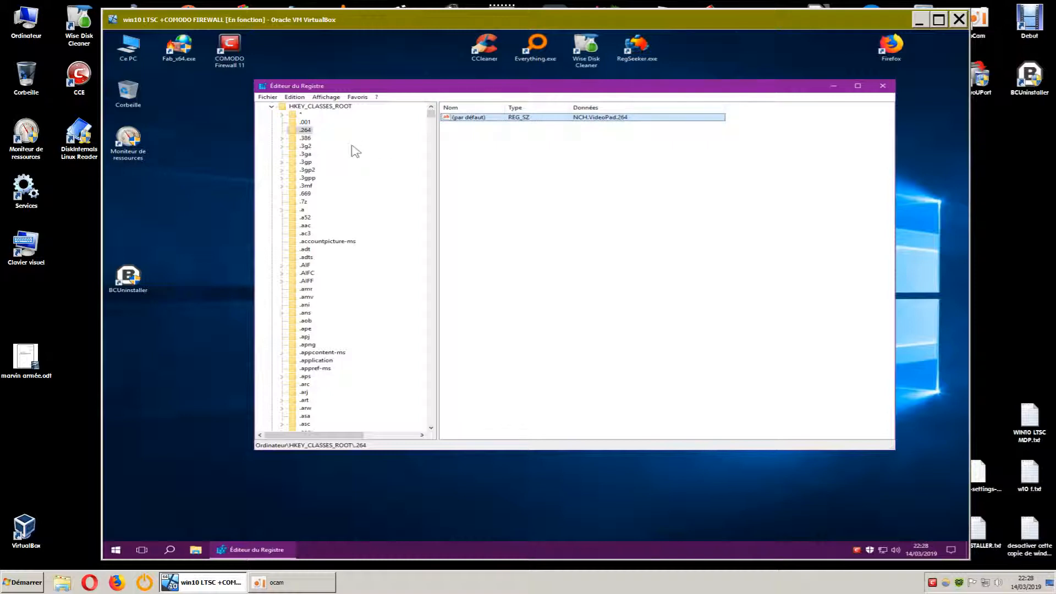
pyautogui.click(432, 107)
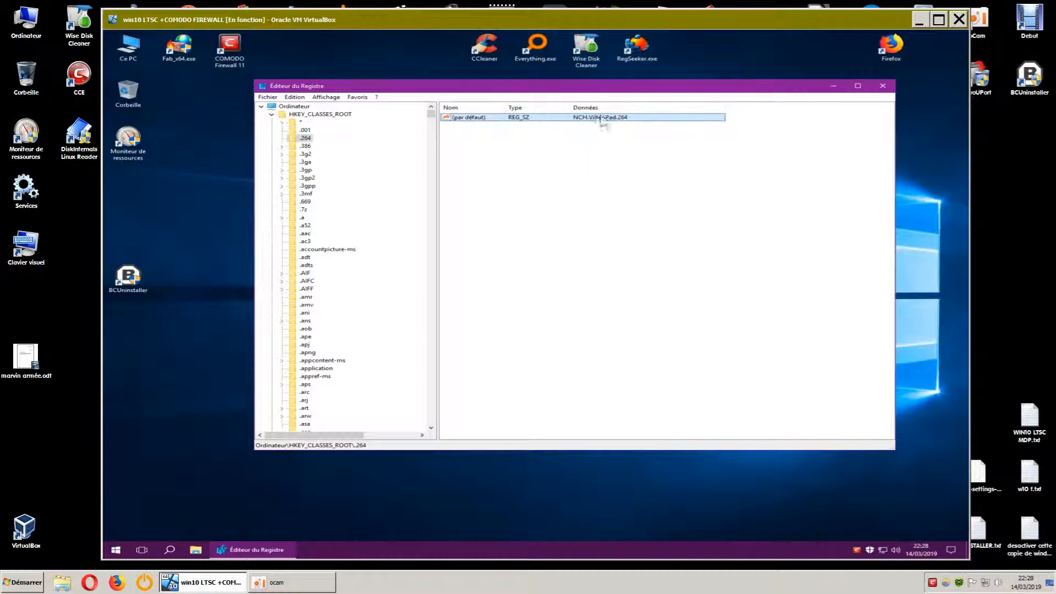
pyautogui.rightClick(477, 122)
pyautogui.click(514, 150)
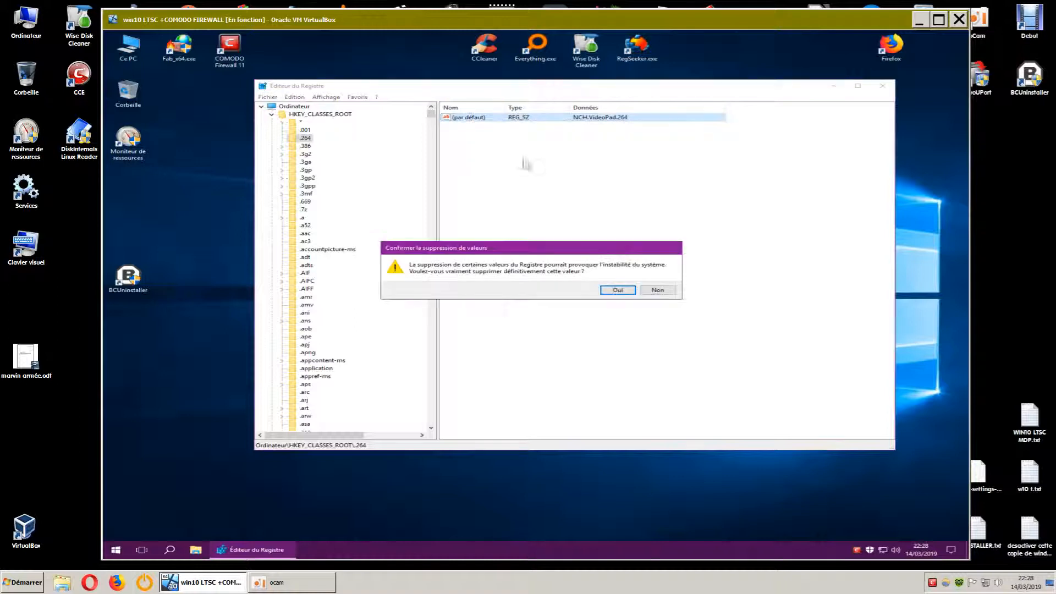
pyautogui.click(617, 290)
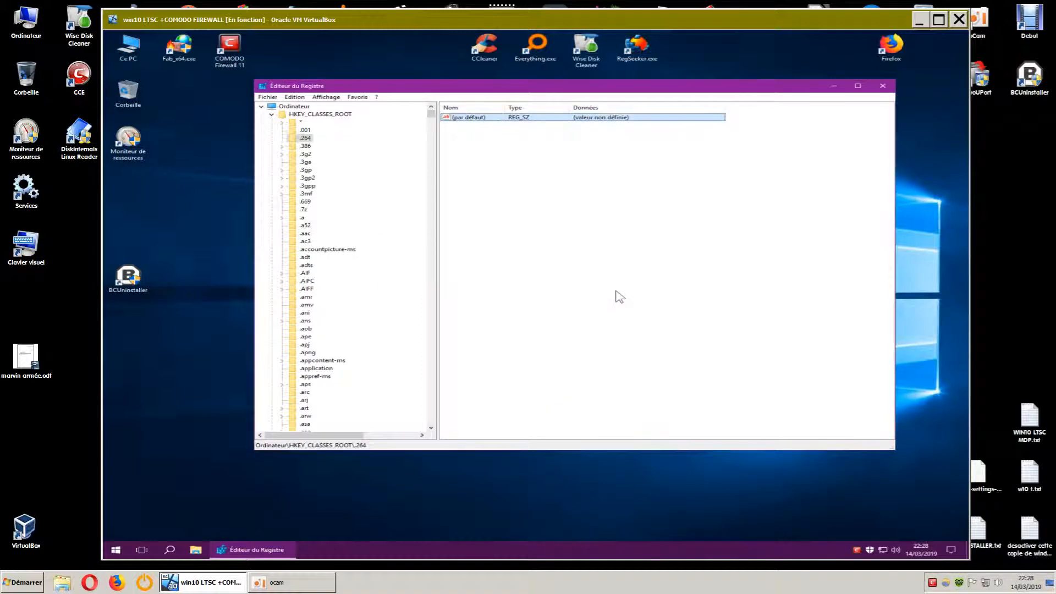
# Find the next three VideoPad occurrences among the file extension keys of HKEY_CLASSES_ROOT.
pyautogui.click(295, 97)
pyautogui.click(355, 201)
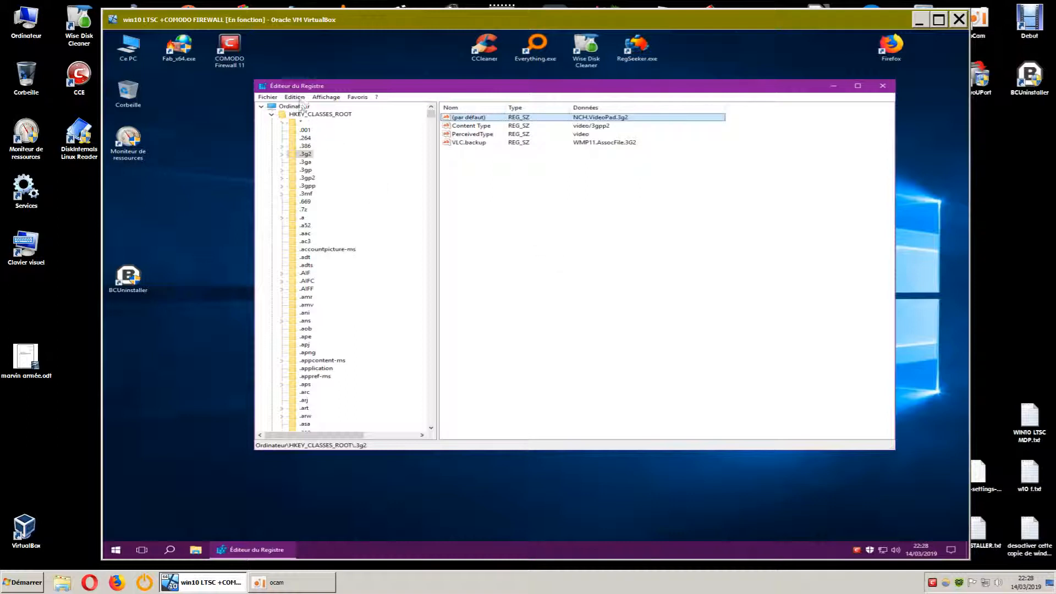
pyautogui.click(297, 97)
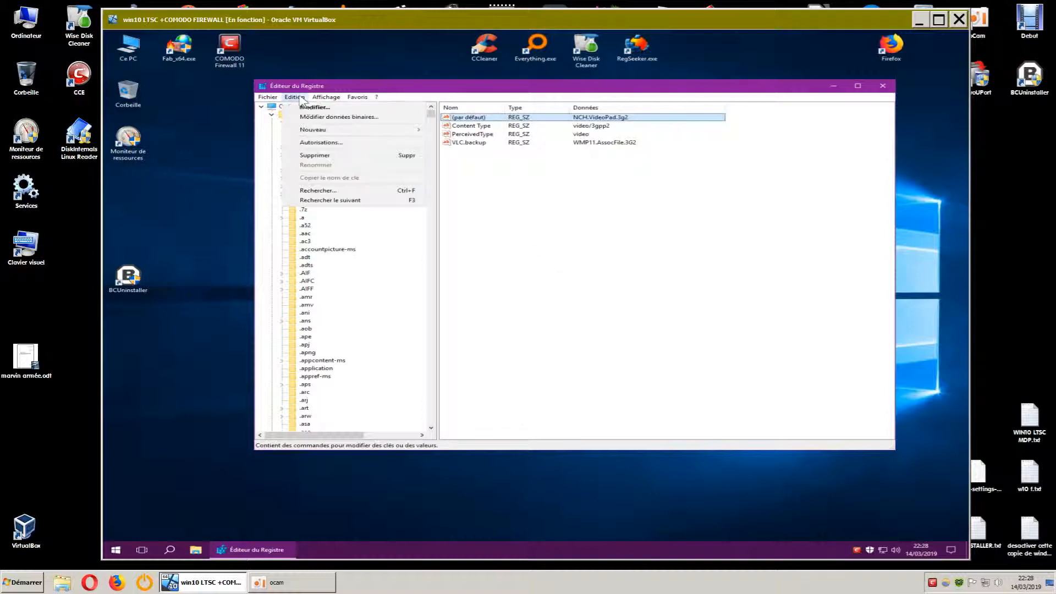
pyautogui.click(345, 201)
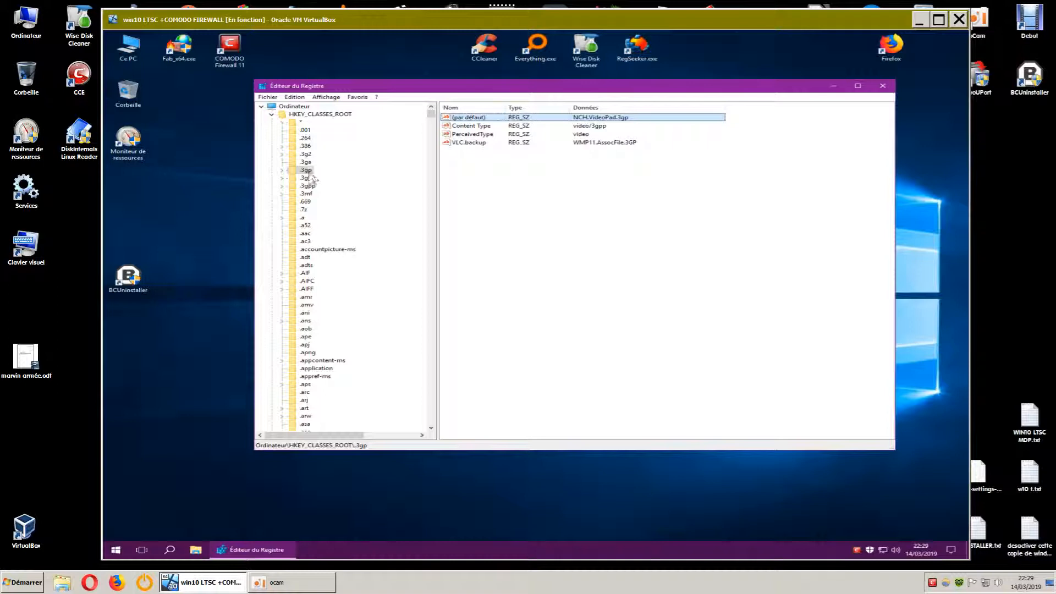
pyautogui.click(295, 98)
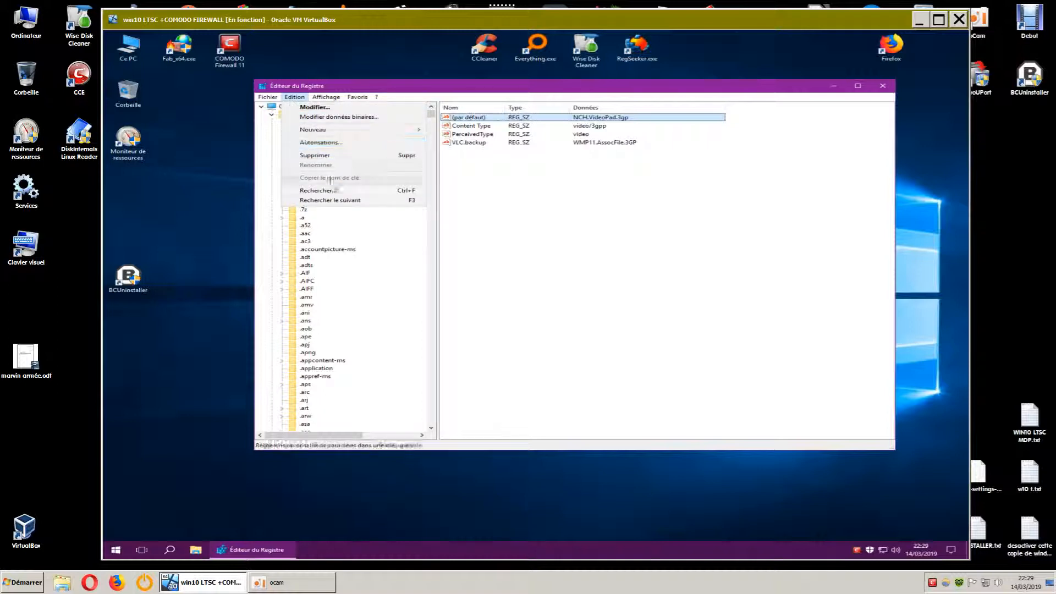
pyautogui.click(324, 201)
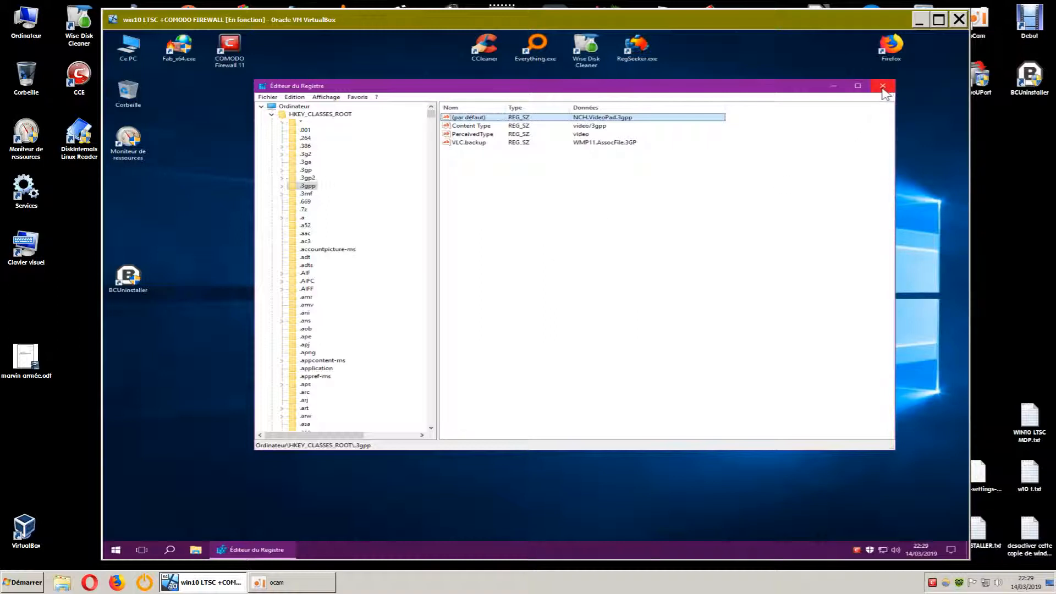
# Recheck the HKEY_CURRENT_USER SOFTWARE key and the HKEY_USERS branch for VideoPad entries, and close the Registry Editor.
pyautogui.click(272, 115)
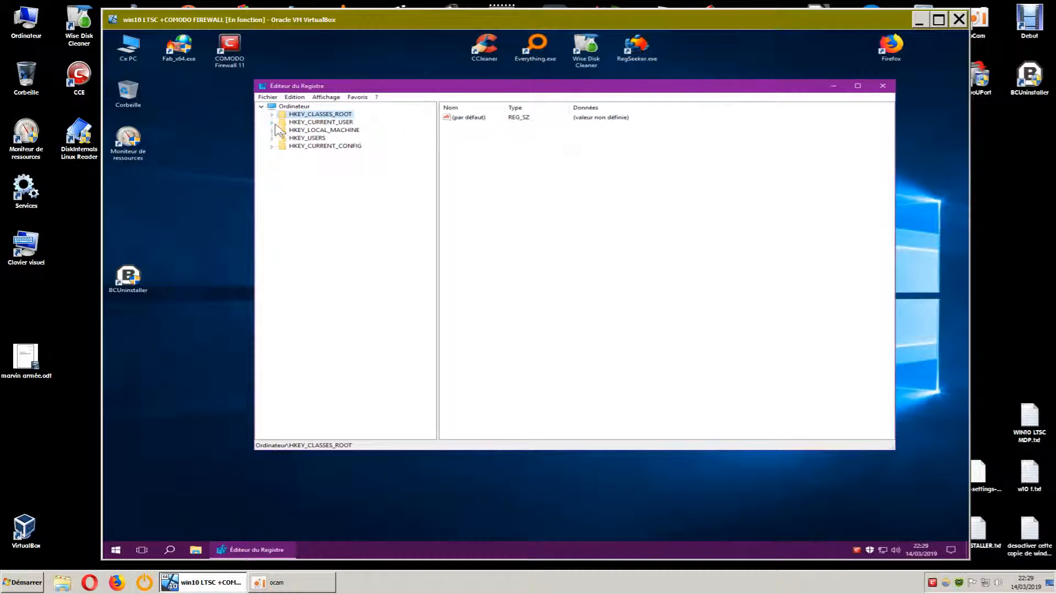
pyautogui.click(271, 122)
pyautogui.click(282, 194)
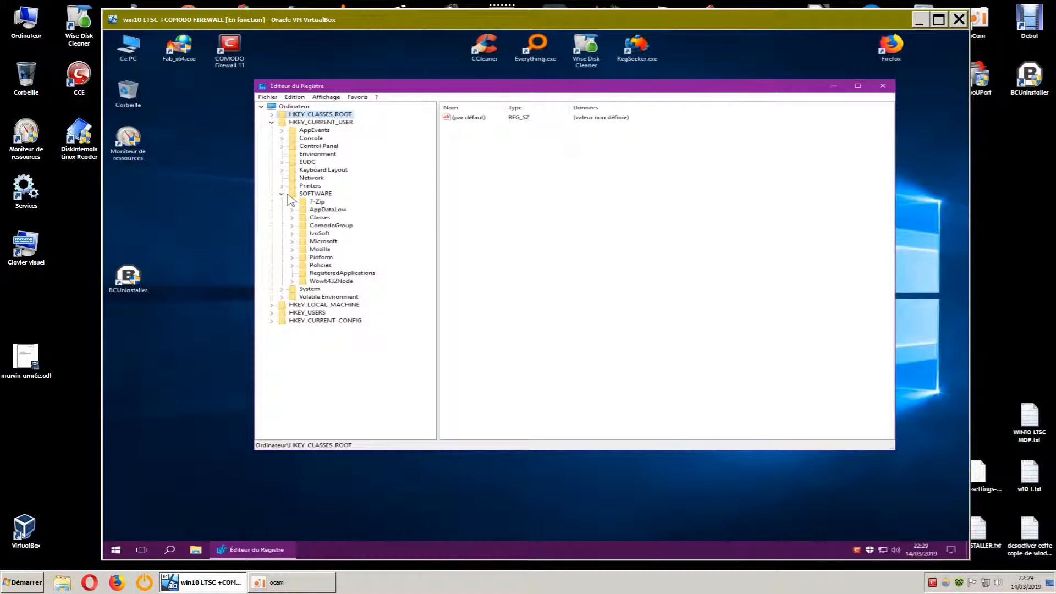
pyautogui.click(272, 123)
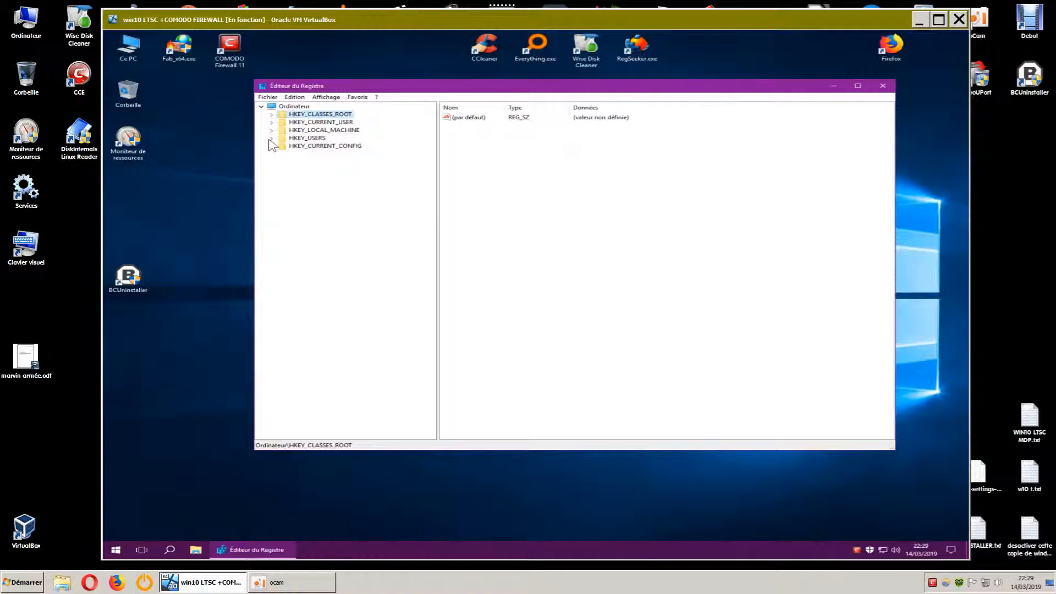
pyautogui.click(272, 138)
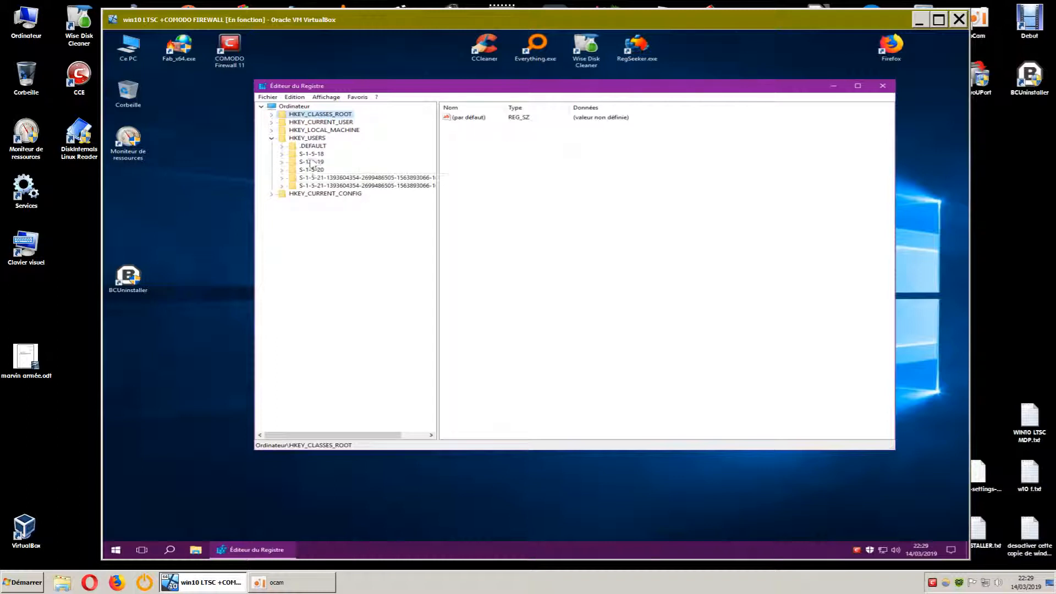
pyautogui.click(271, 138)
pyautogui.click(272, 122)
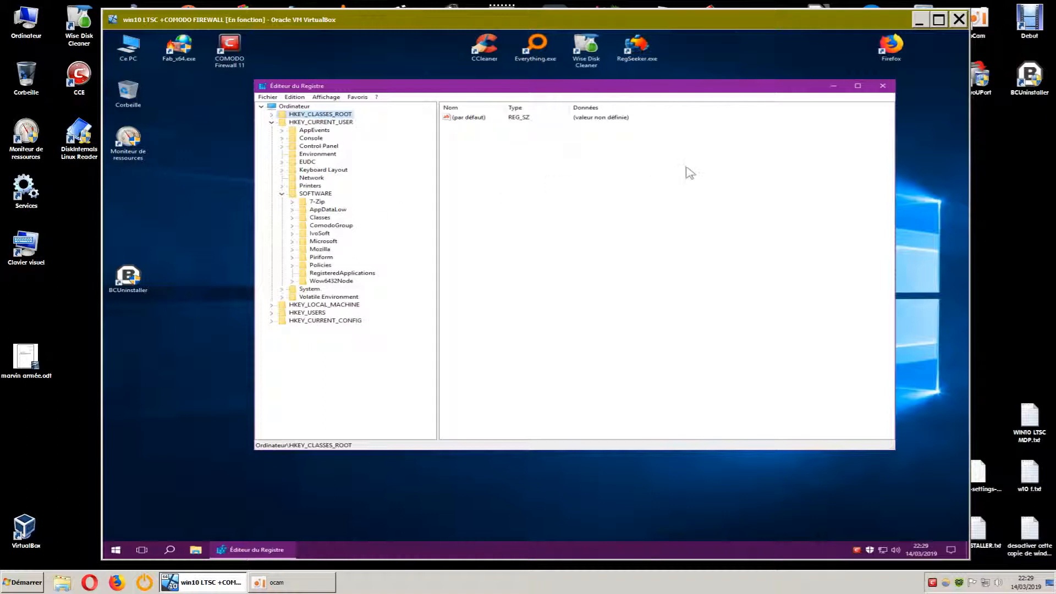
pyautogui.click(882, 86)
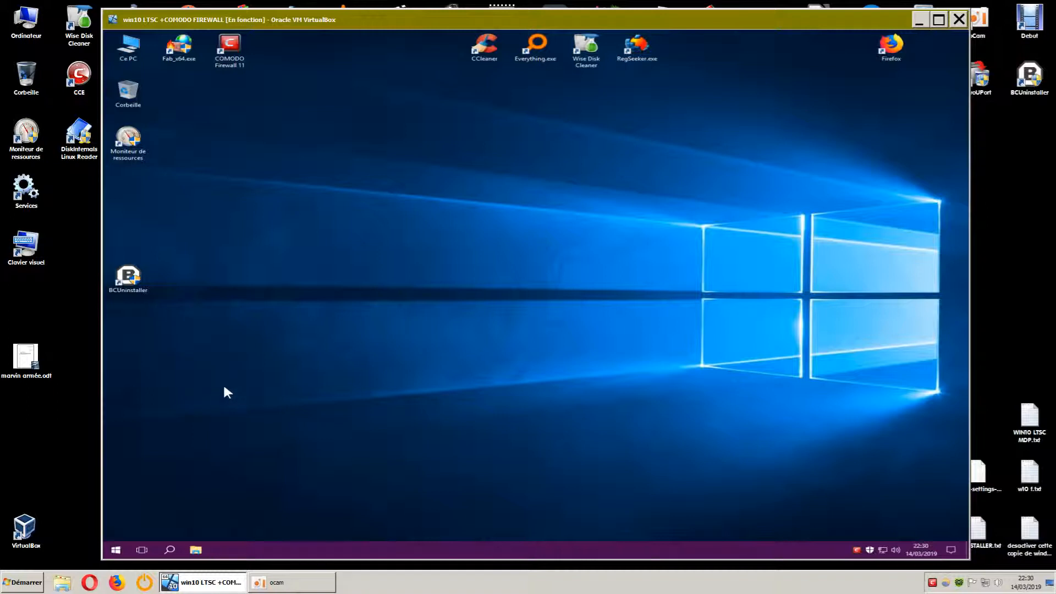
pyautogui.moveTo(287, 585)
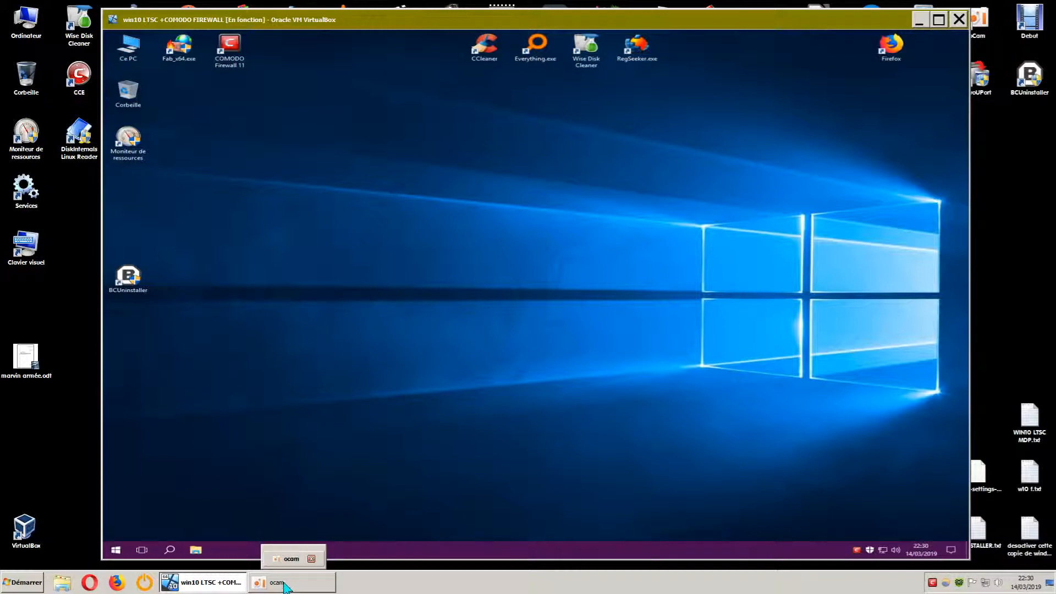